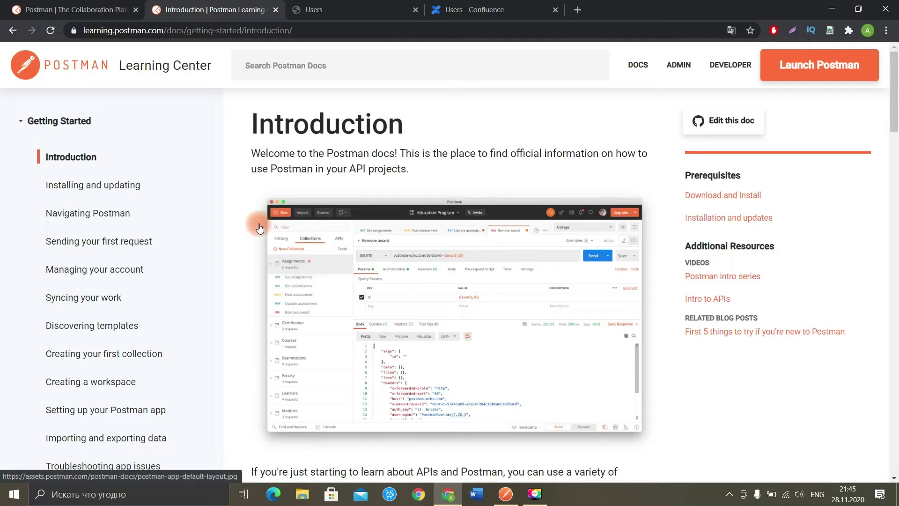
# Step: Expand Sending Requests > Capturing Request Data and open the Capturing HTTP requests article
pyautogui.scroll(-1, 228, 248)
pyautogui.scroll(1, 222, 249)
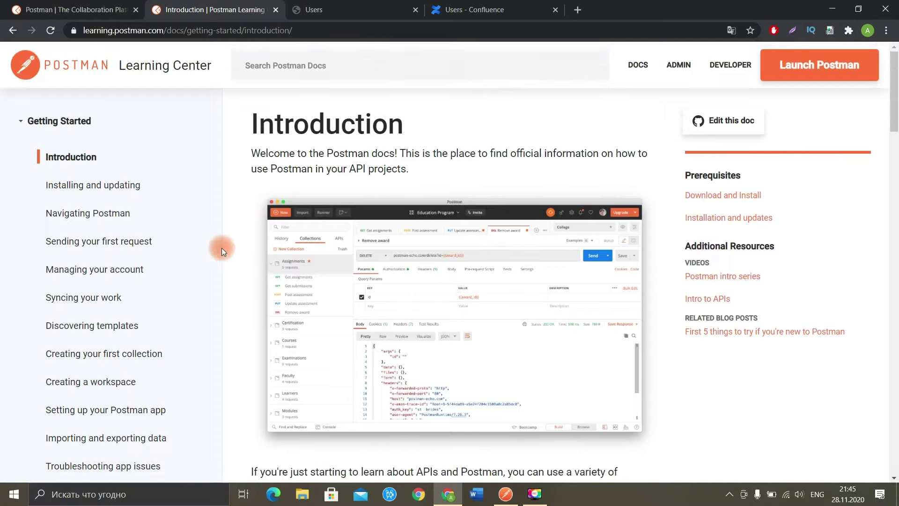
pyautogui.scroll(-3, 221, 248)
pyautogui.scroll(-2, 188, 262)
pyautogui.click(84, 261)
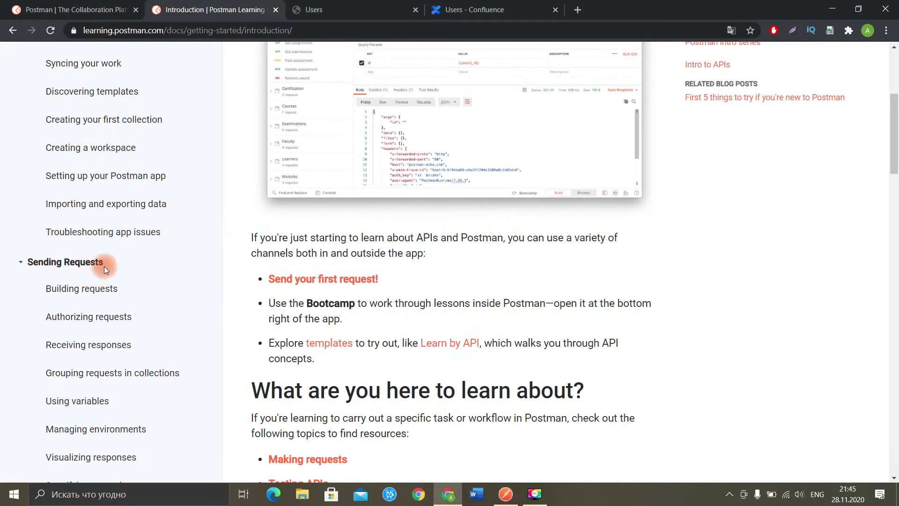
pyautogui.scroll(-2, 117, 253)
pyautogui.scroll(-3, 150, 247)
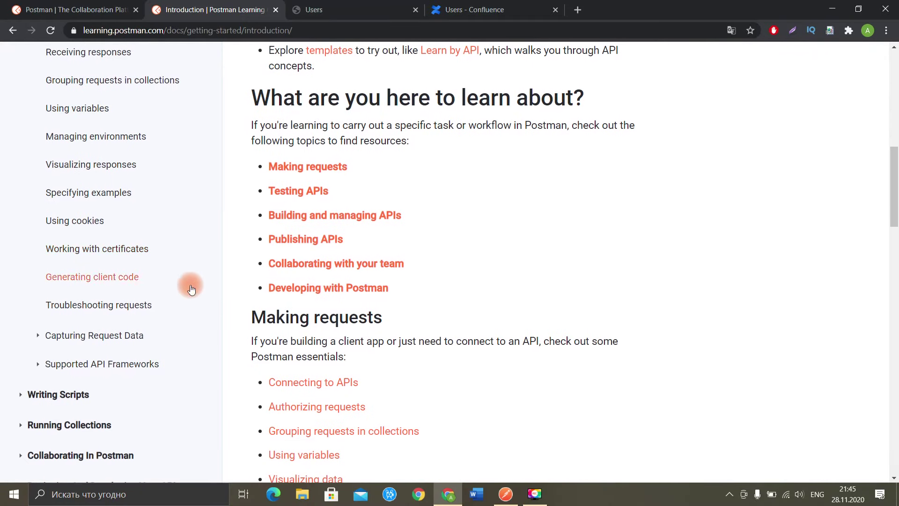
pyautogui.click(107, 336)
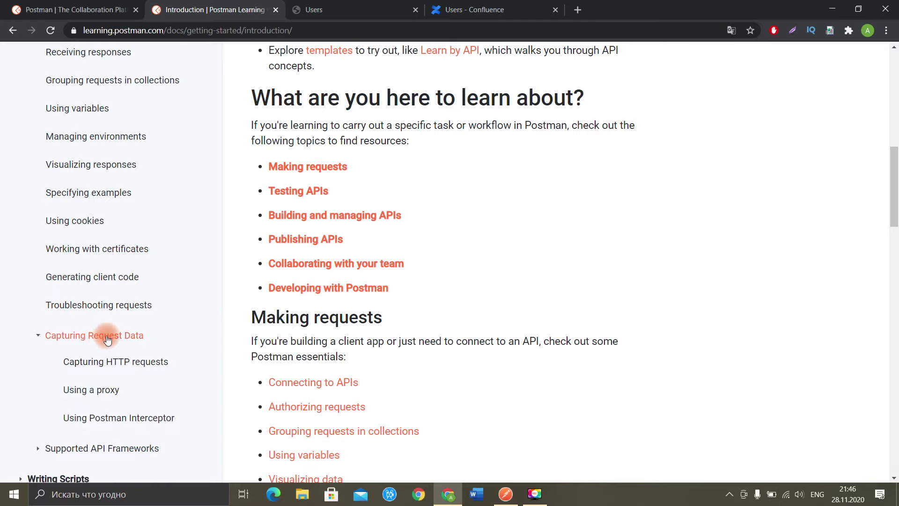
pyautogui.scroll(-2, 157, 334)
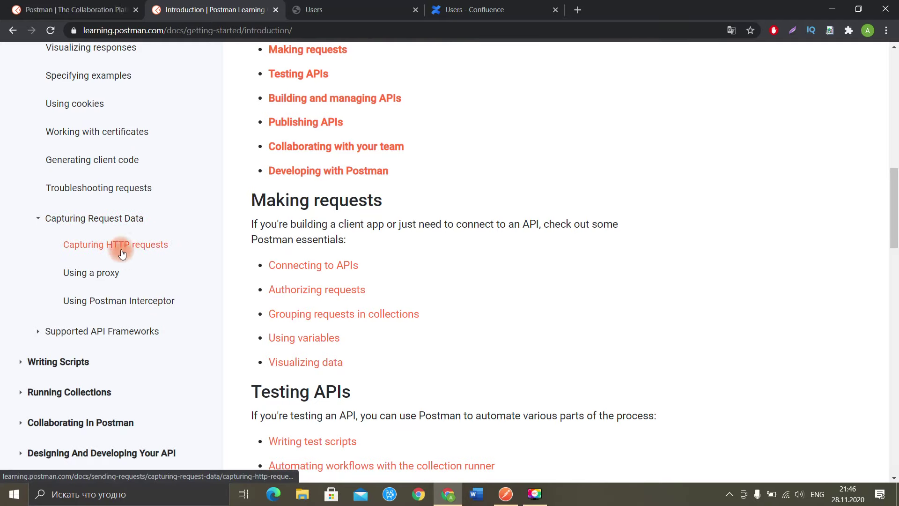
pyautogui.click(140, 251)
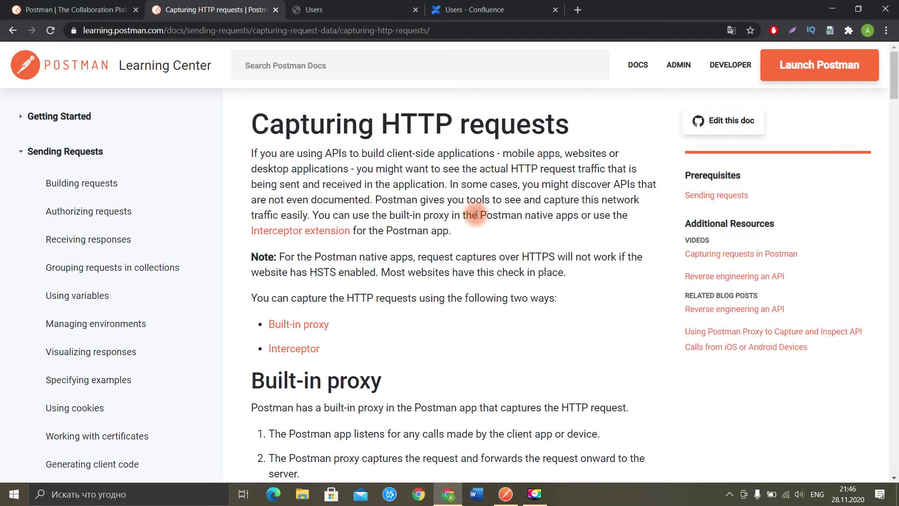
# Step: Read down the article to the phone Wi-Fi settings example, then jump back to the top
pyautogui.scroll(-1, 483, 206)
pyautogui.scroll(-6, 486, 213)
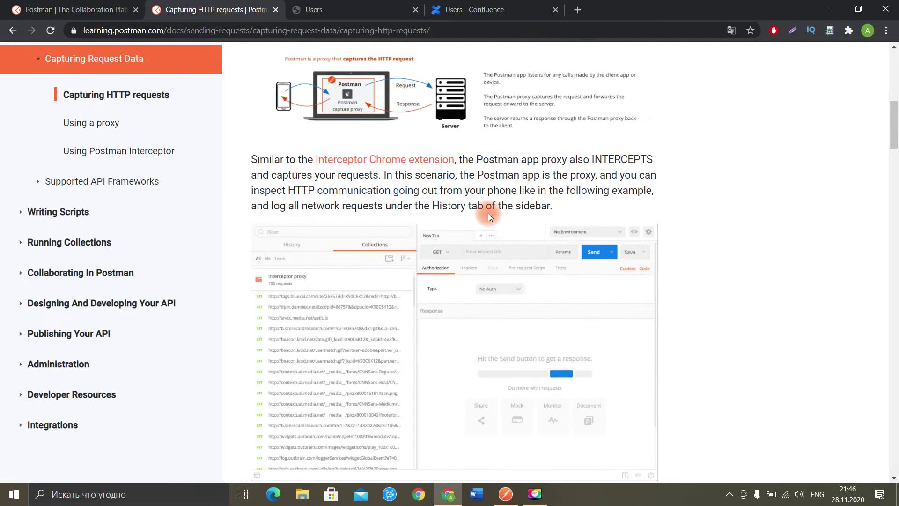
pyautogui.scroll(-5, 488, 213)
pyautogui.scroll(-15, 490, 217)
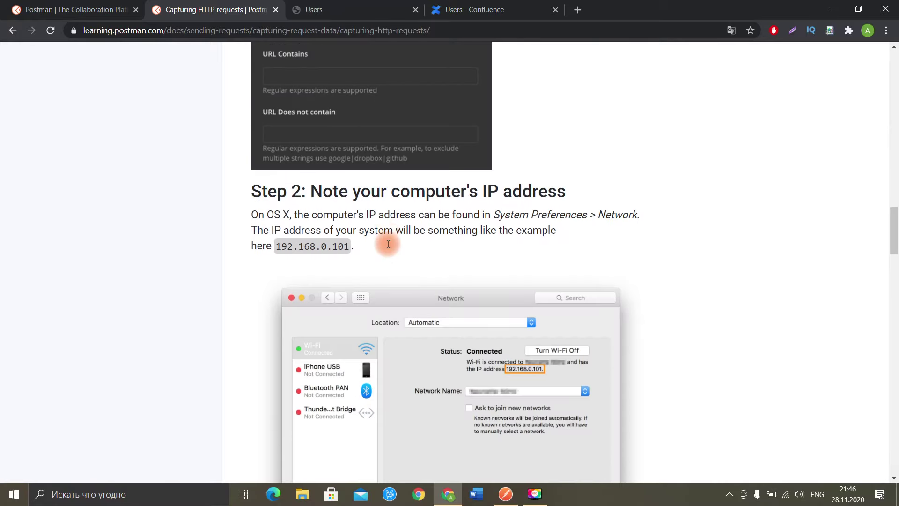
pyautogui.scroll(-10, 389, 248)
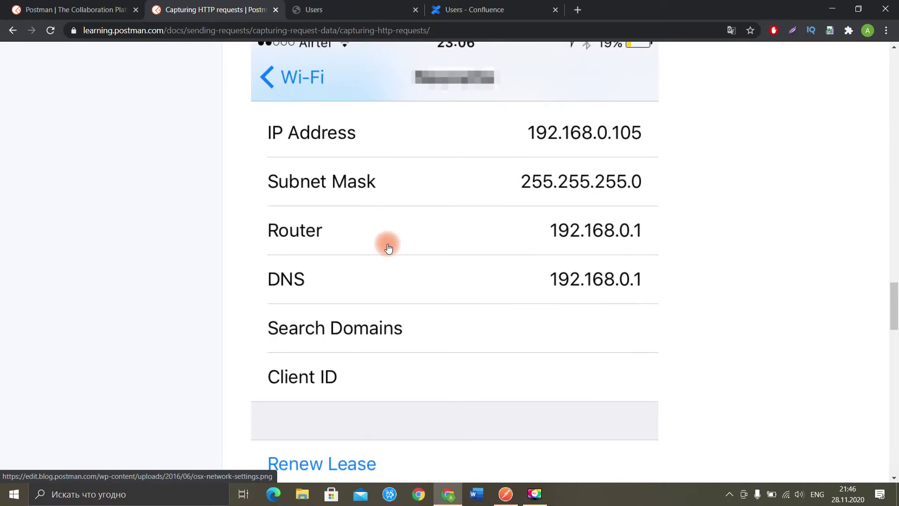
pyautogui.press('Home')
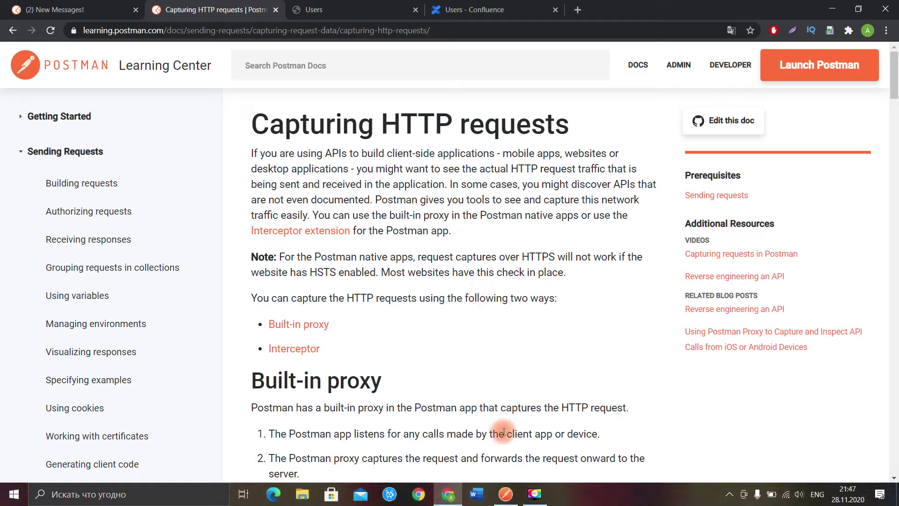
# Step: Toggle Postman's Capture Requests off and back on so the port 5555 proxy records into History
pyautogui.click(512, 497)
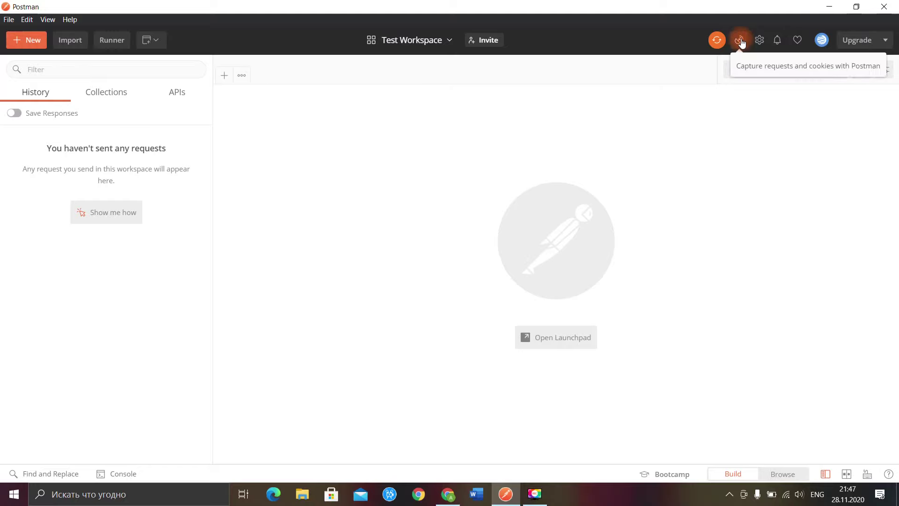
pyautogui.click(740, 42)
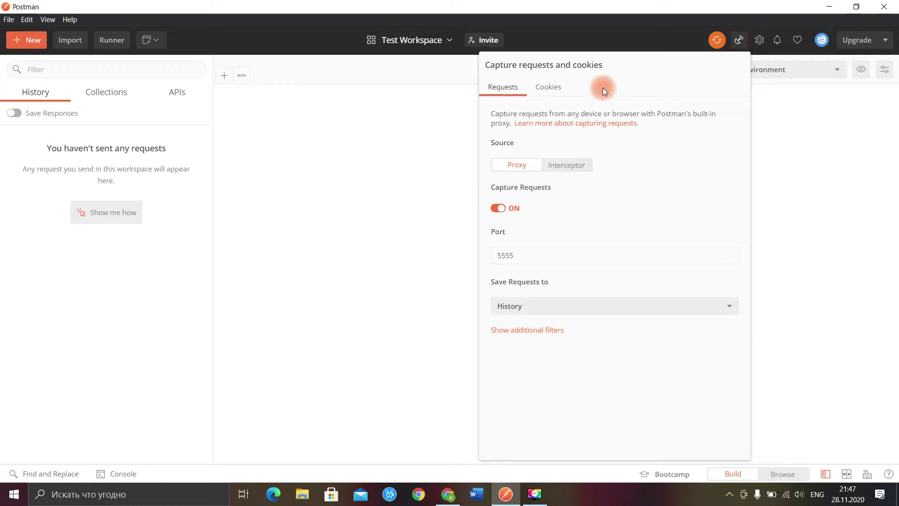
pyautogui.click(501, 208)
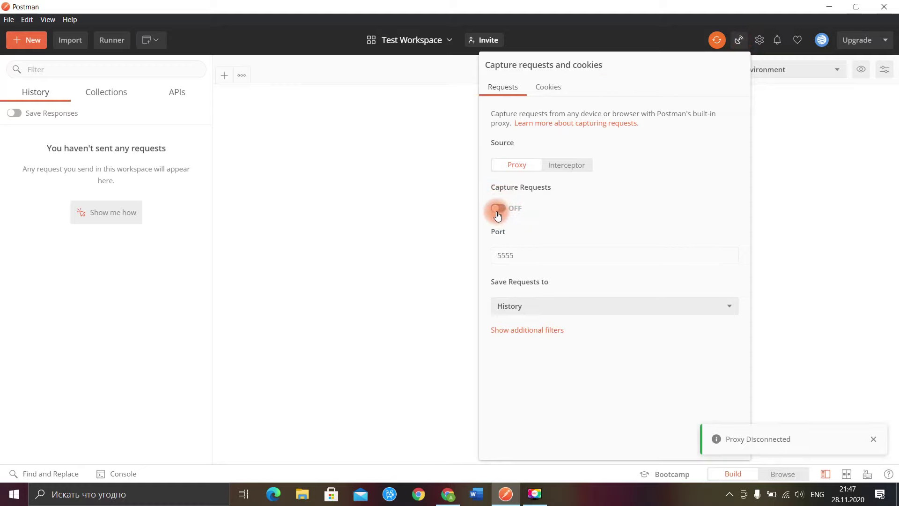
pyautogui.click(500, 209)
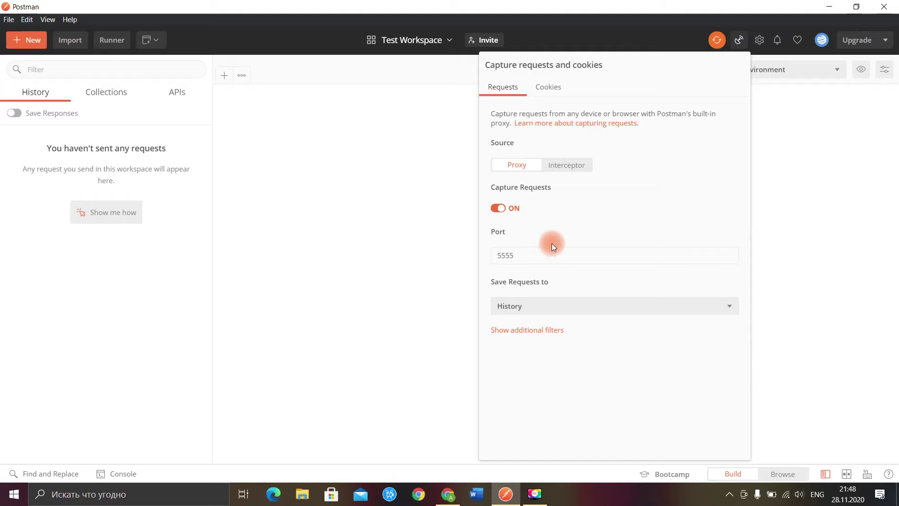
pyautogui.click(444, 247)
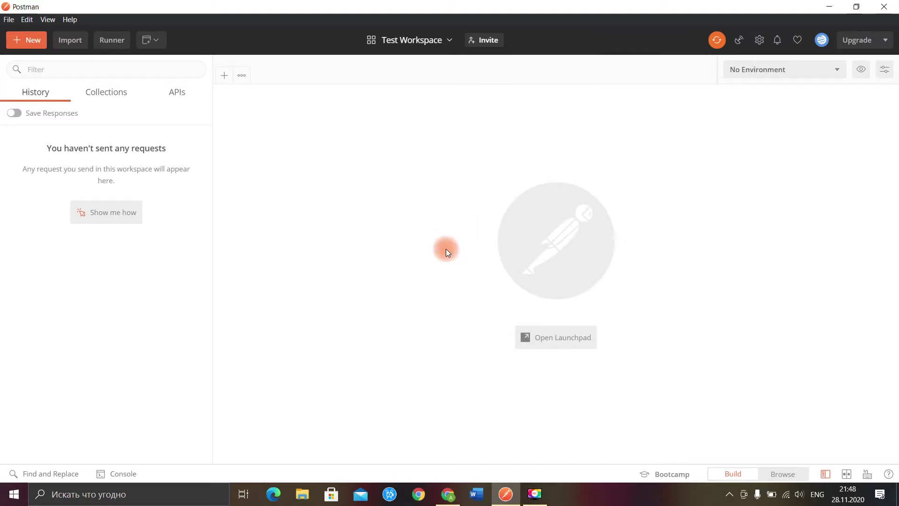
pyautogui.click(448, 494)
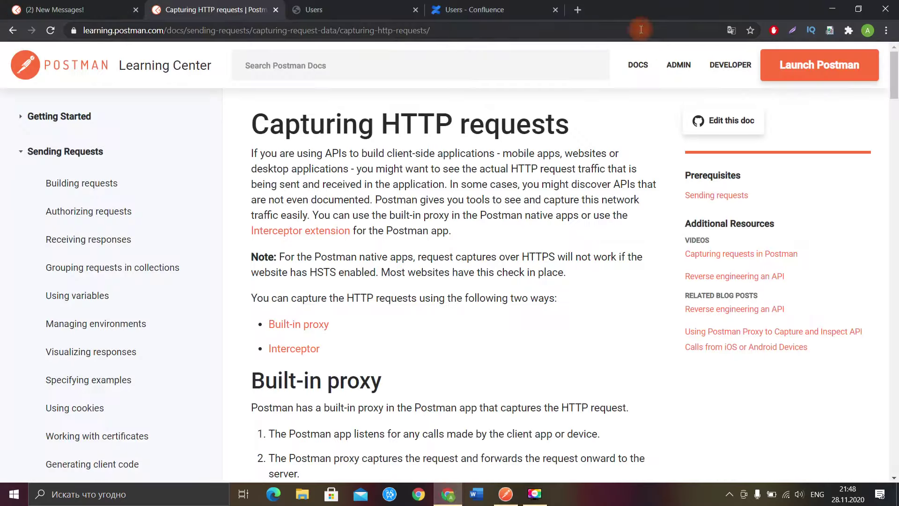
# Step: Search Chrome settings for 'прокси' and open the computer's proxy-server settings
pyautogui.click(886, 30)
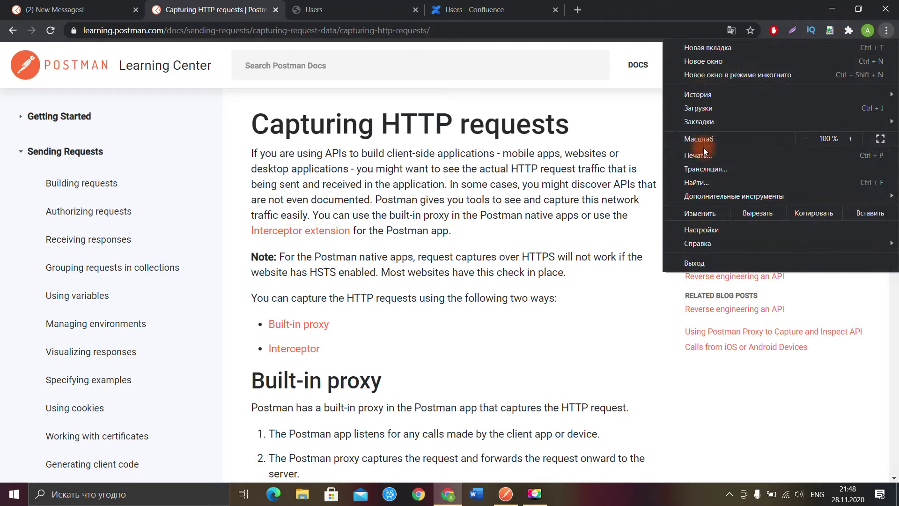
pyautogui.click(697, 230)
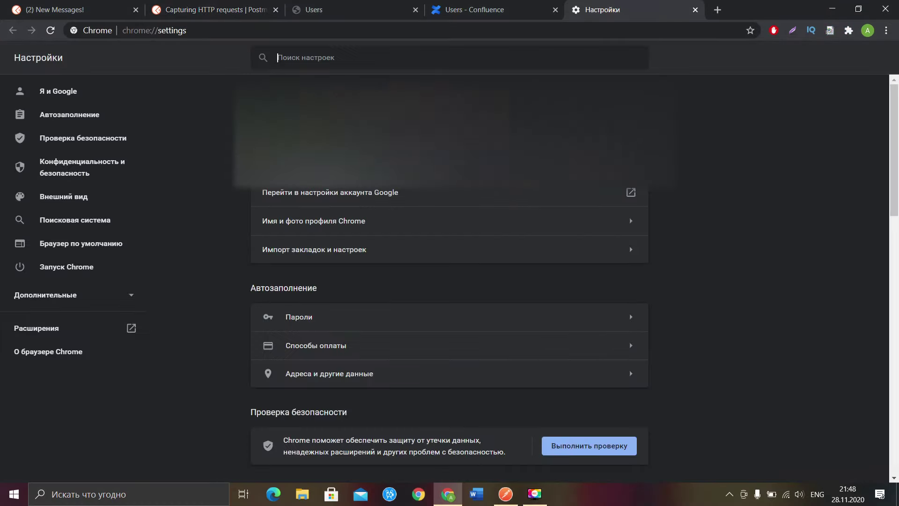
pyautogui.click(358, 59)
pyautogui.write('прокси')
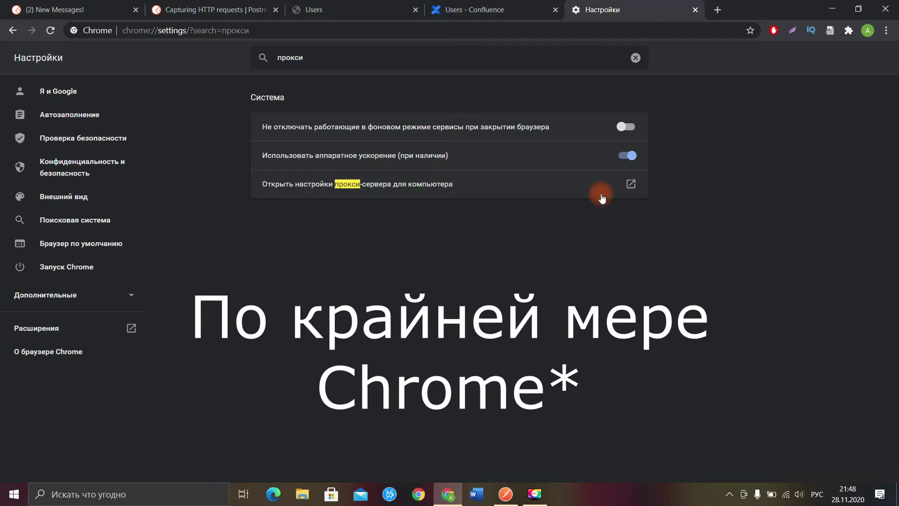
pyautogui.click(631, 184)
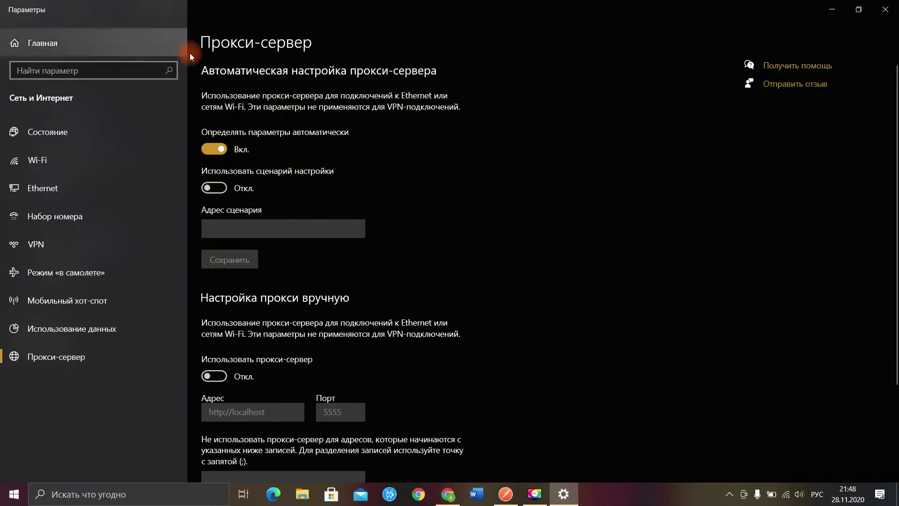
# Step: Find the Windows proxy-server settings page through a 'прокси' search
pyautogui.click(110, 494)
pyautogui.write('п')
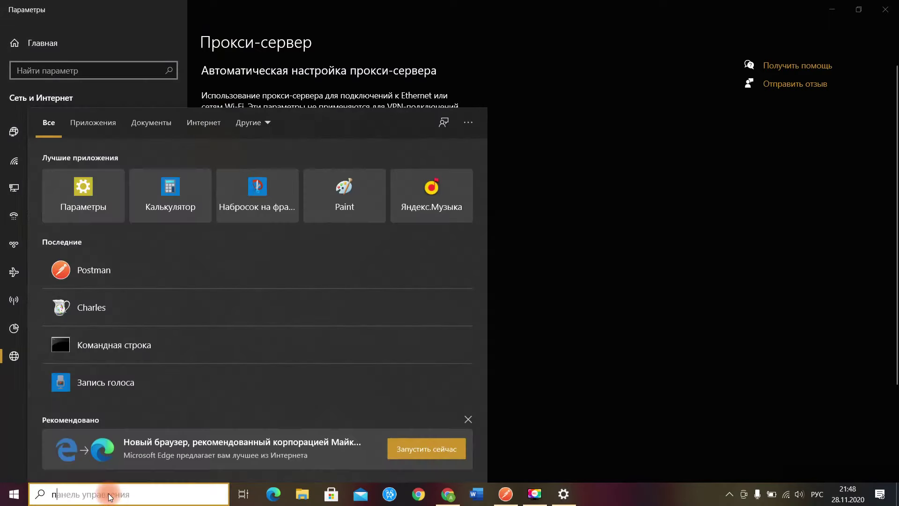
pyautogui.write('рокси')
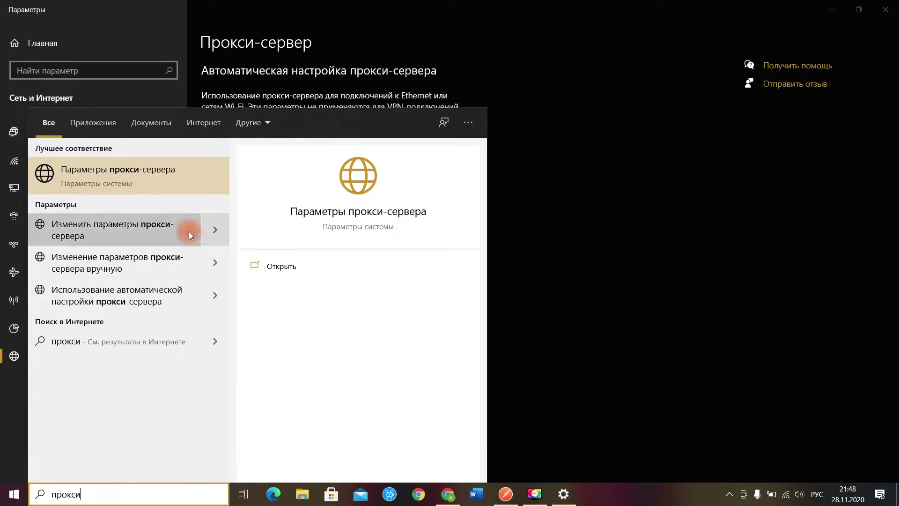
pyautogui.click(120, 182)
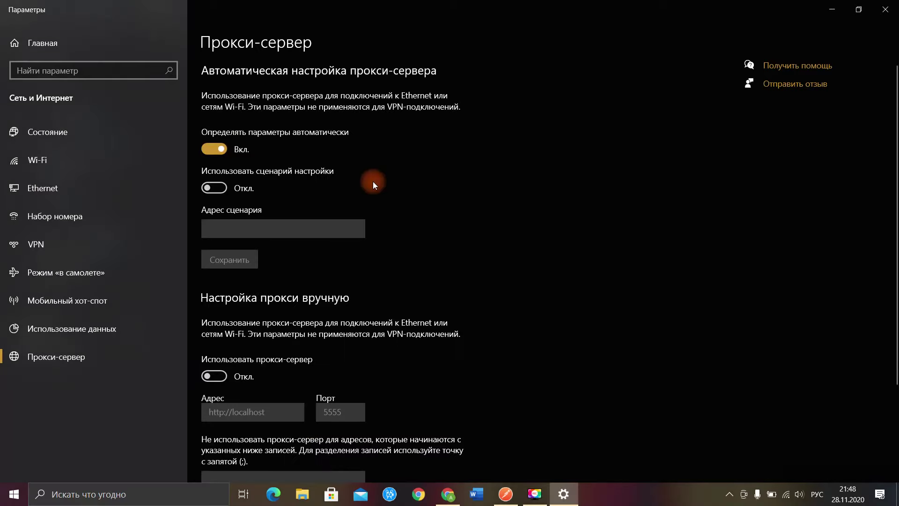
pyautogui.scroll(-3, 373, 185)
pyautogui.scroll(1, 380, 210)
pyautogui.scroll(-1, 328, 239)
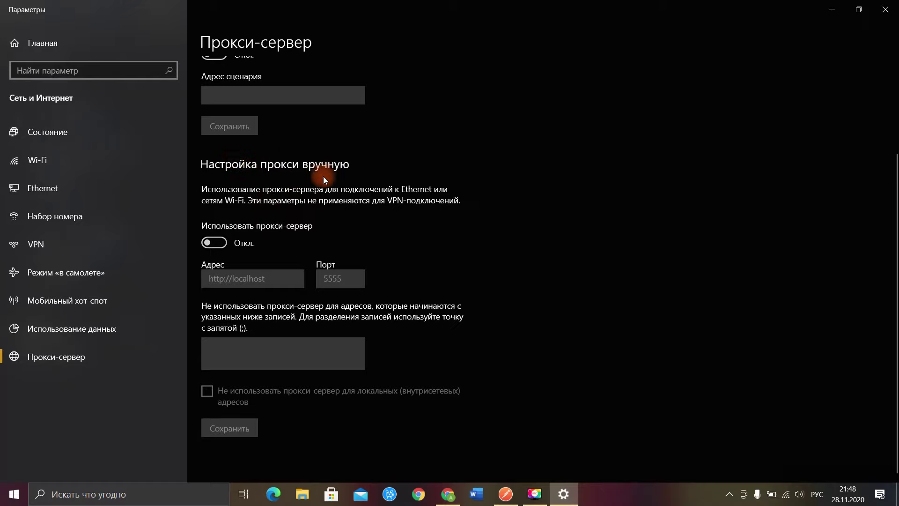
pyautogui.click(215, 245)
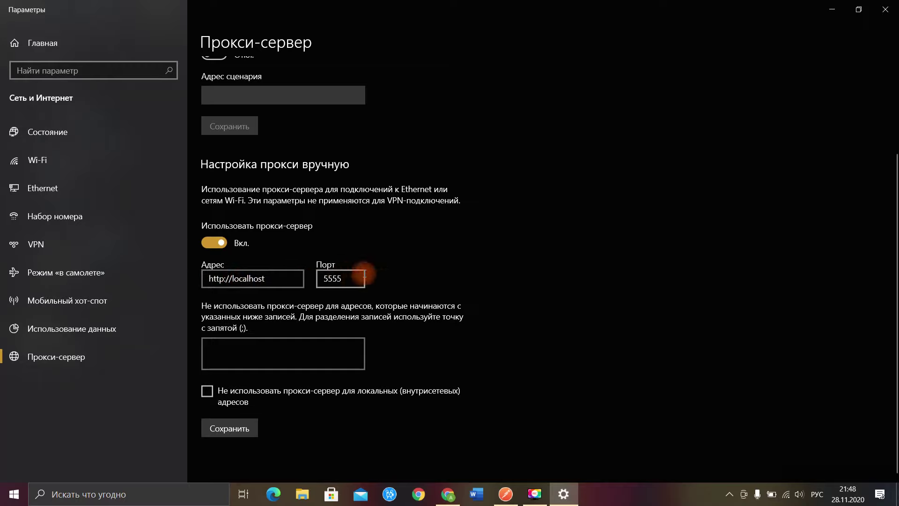
pyautogui.click(268, 280)
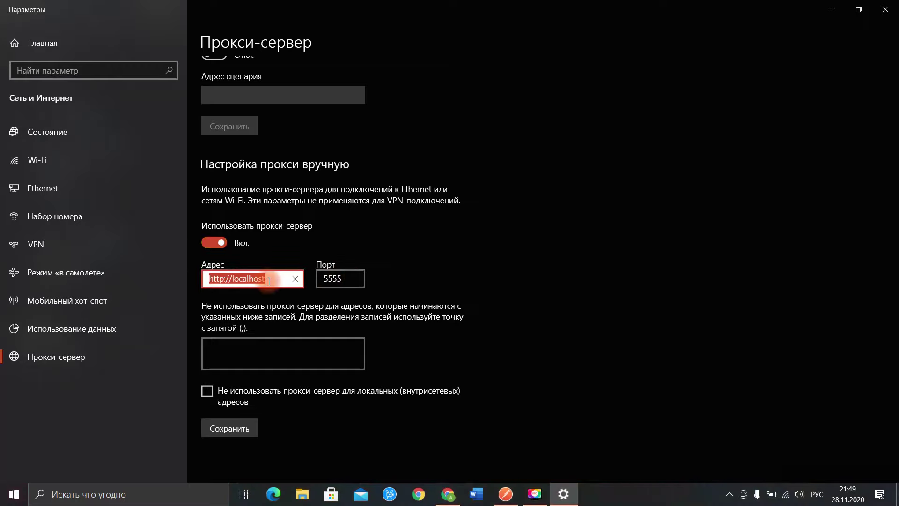
pyautogui.moveTo(269, 280); pyautogui.dragTo(202, 279)
pyautogui.click(435, 261)
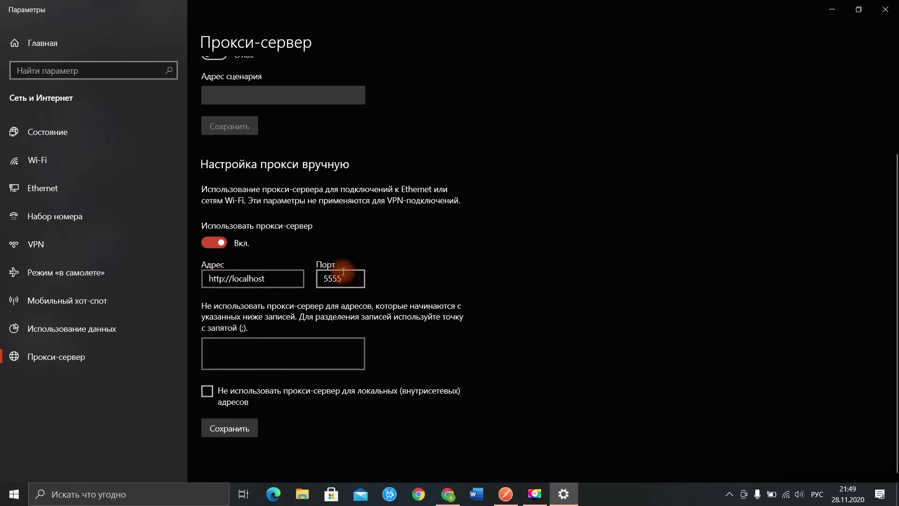
pyautogui.click(232, 425)
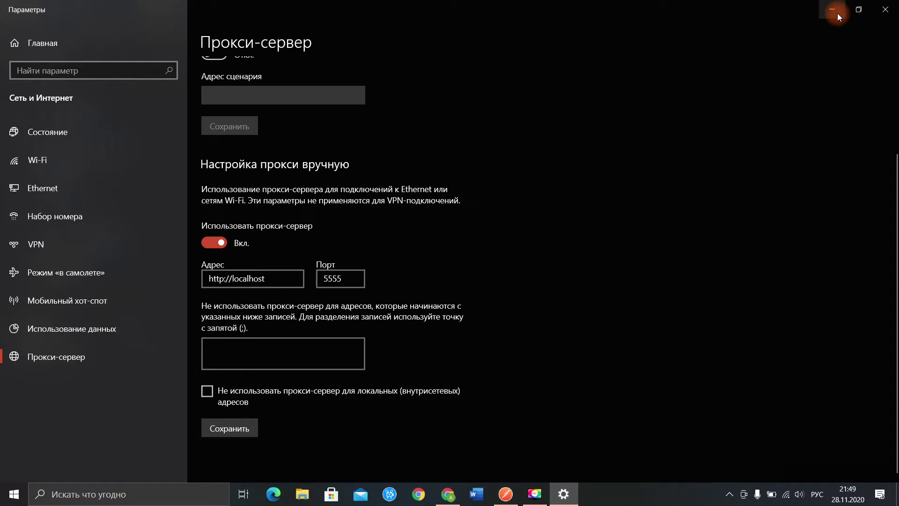
pyautogui.click(836, 12)
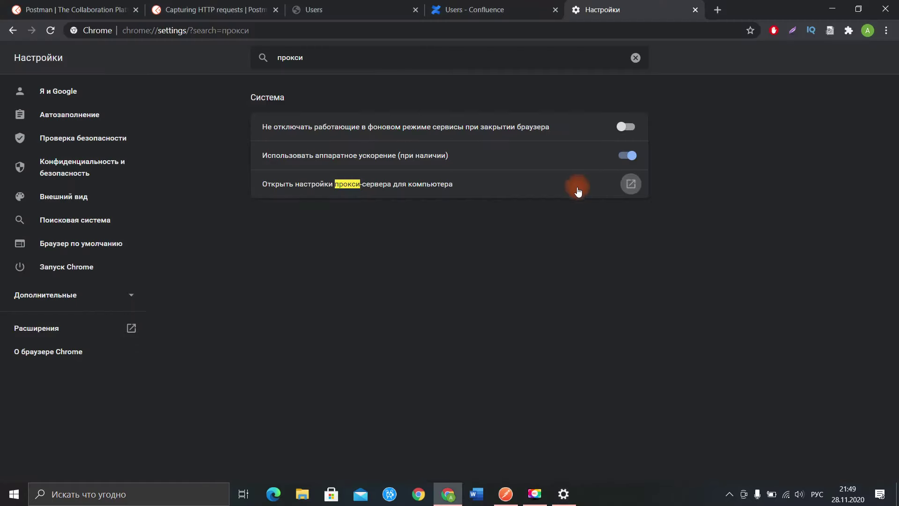
# Step: Close Chrome's settings tab and go to the users.bugred.ru Users tab
pyautogui.click(695, 10)
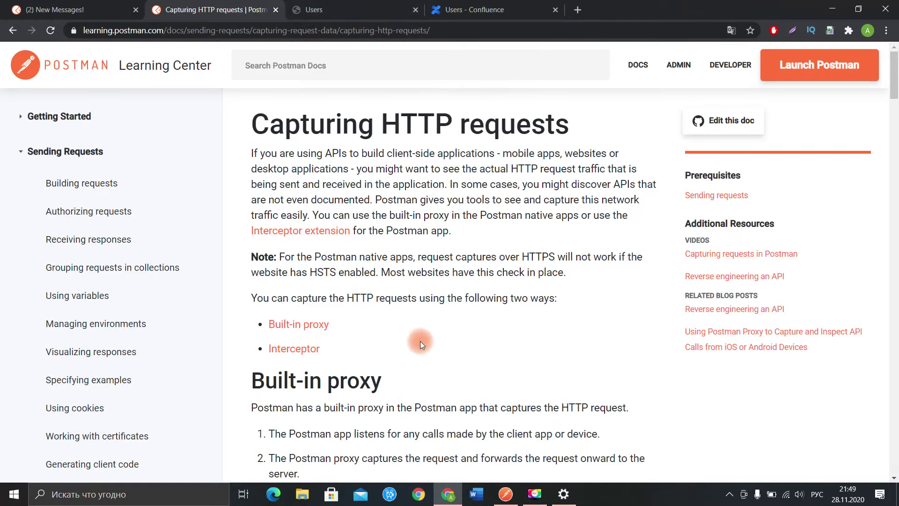
pyautogui.click(506, 494)
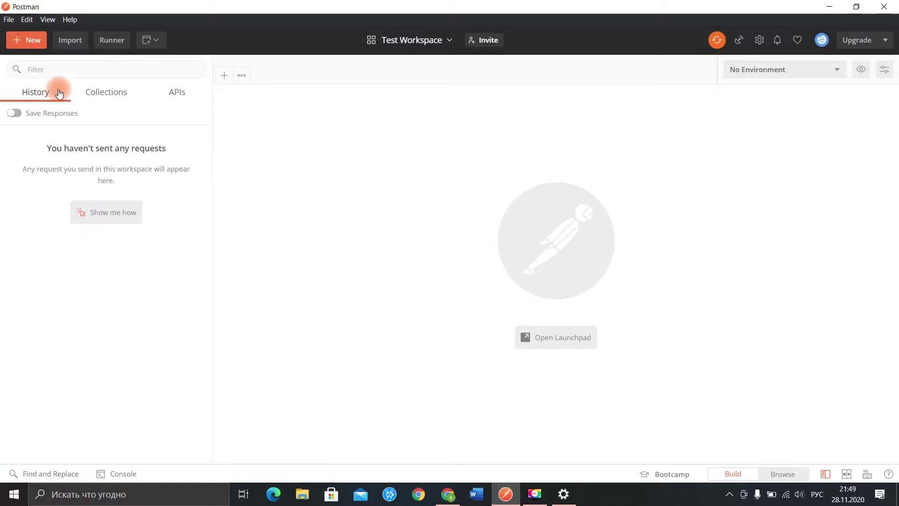
pyautogui.click(831, 10)
pyautogui.click(356, 6)
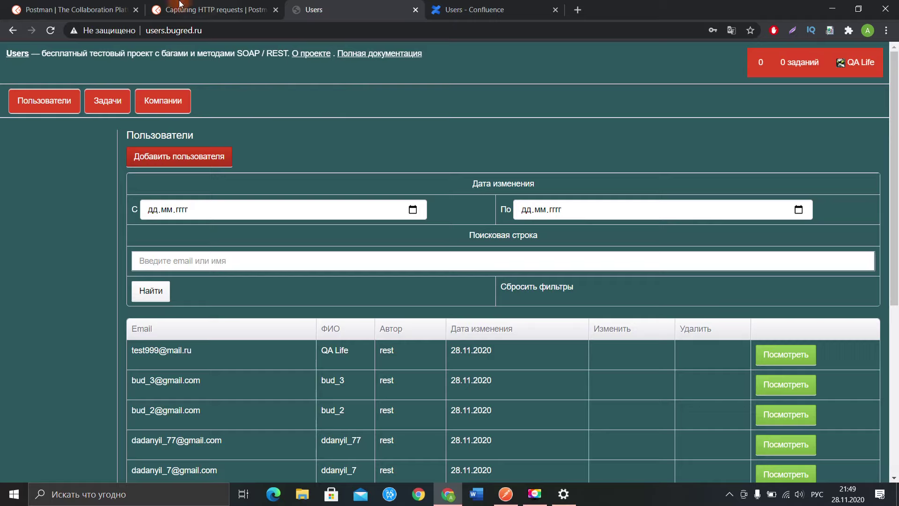
# Step: Reload the users.bugred.ru page so its GET request shows up in Postman's History
pyautogui.click(214, 34)
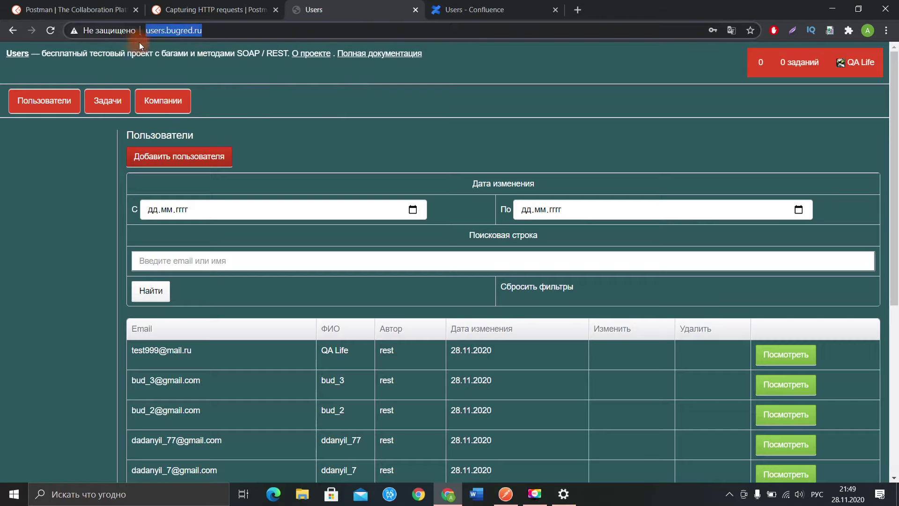
pyautogui.click(152, 35)
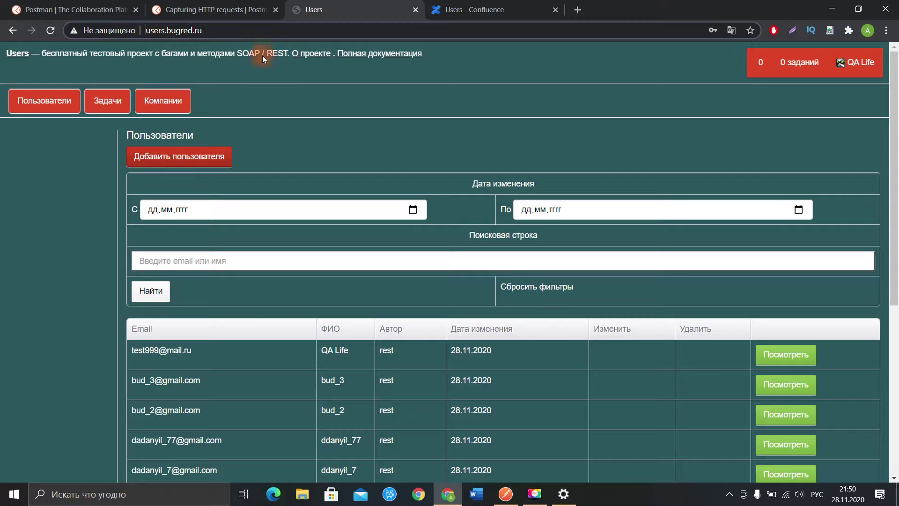
pyautogui.click(505, 495)
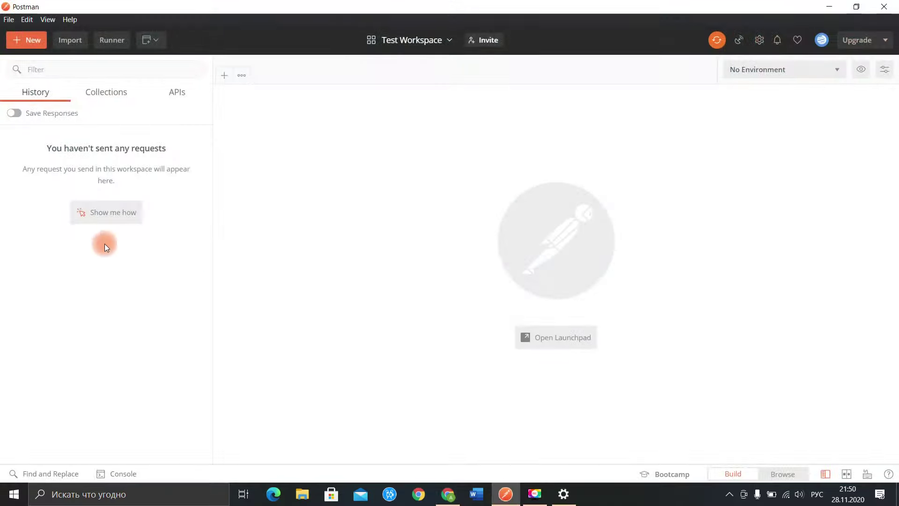
pyautogui.click(828, 6)
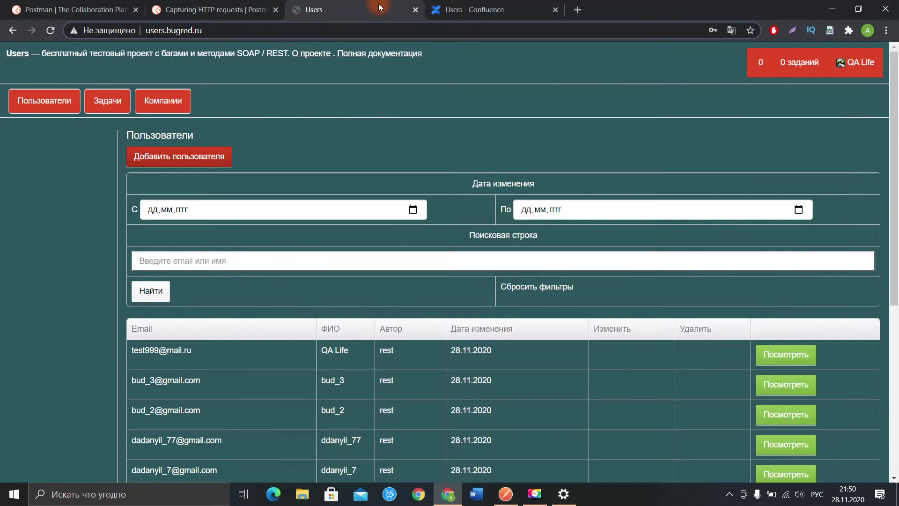
pyautogui.click(51, 30)
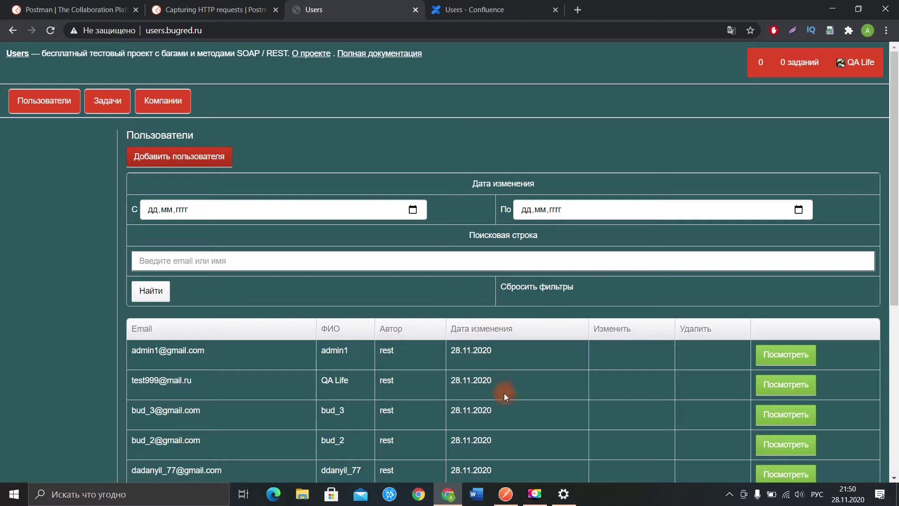
pyautogui.click(506, 494)
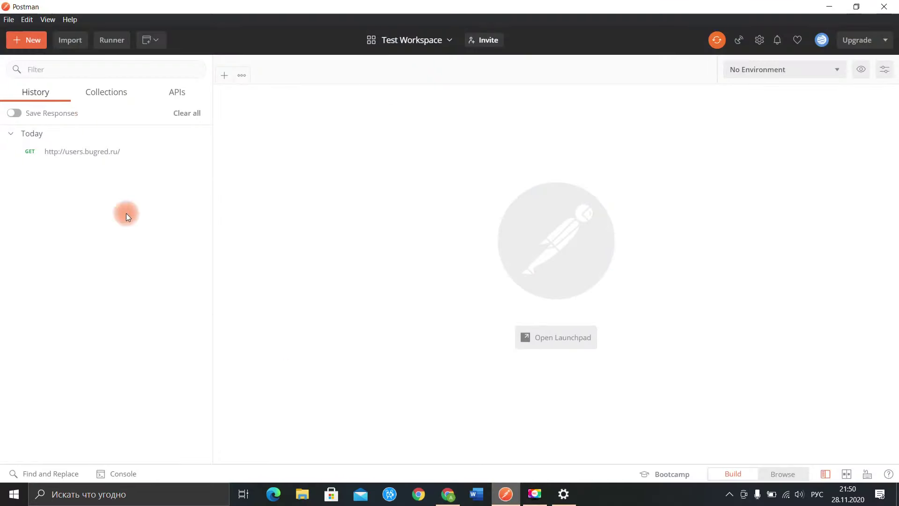
# Step: Open the captured users.bugred.ru GET request from History and review its 17 headers
pyautogui.click(80, 155)
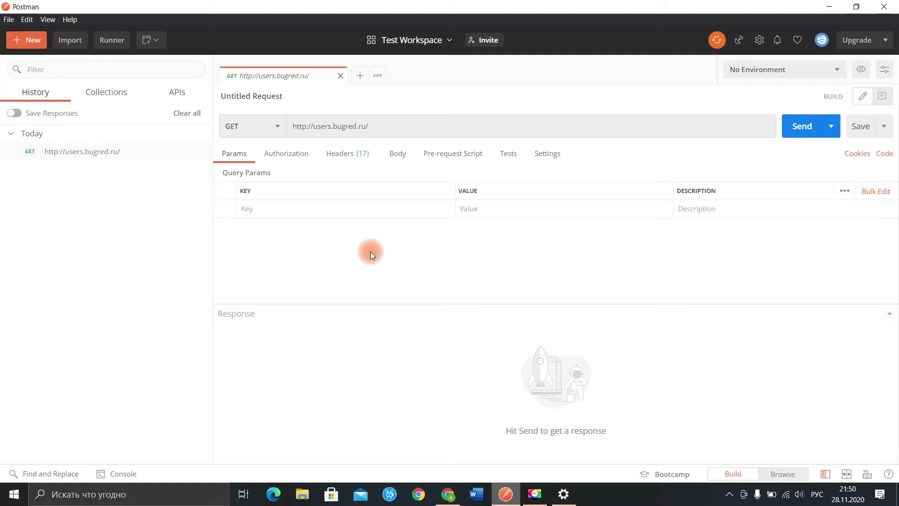
pyautogui.click(338, 153)
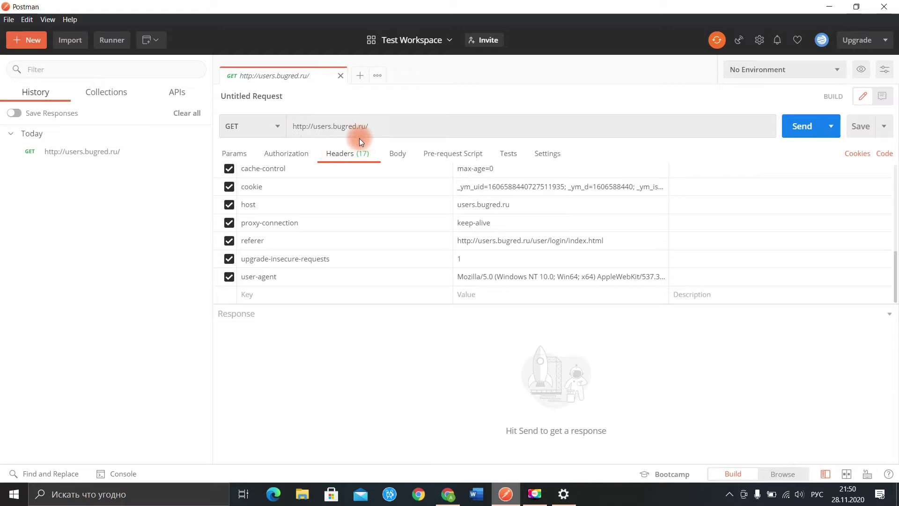
pyautogui.click(375, 132)
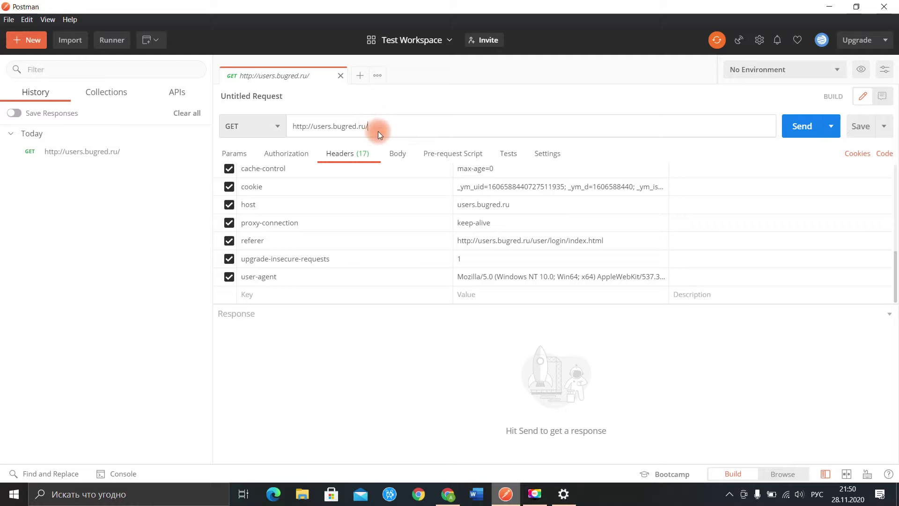
# Step: Create a new untitled request and set its method to POST
pyautogui.click(359, 75)
pyautogui.click(303, 80)
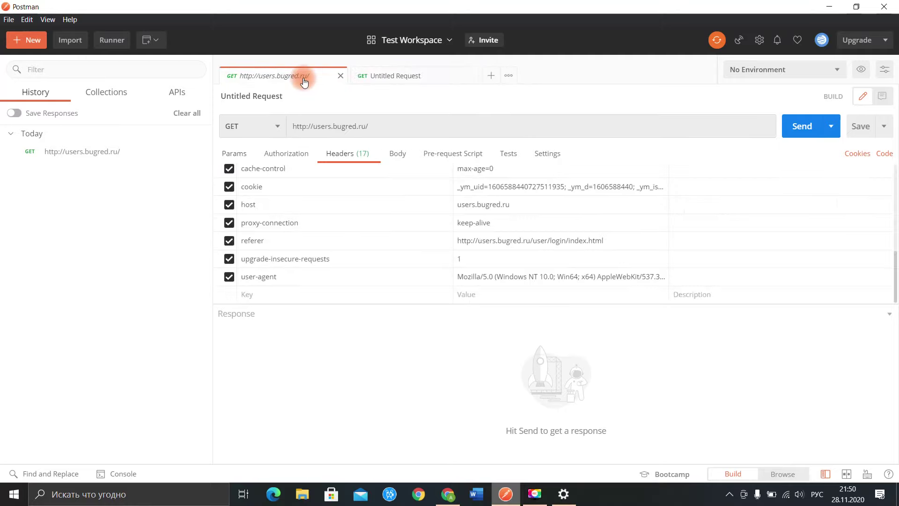
pyautogui.click(396, 77)
pyautogui.click(235, 126)
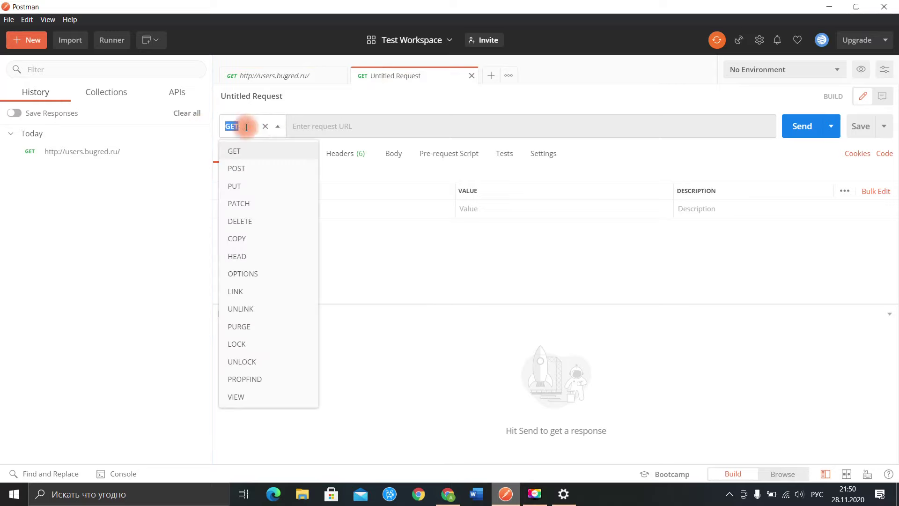
pyautogui.click(251, 168)
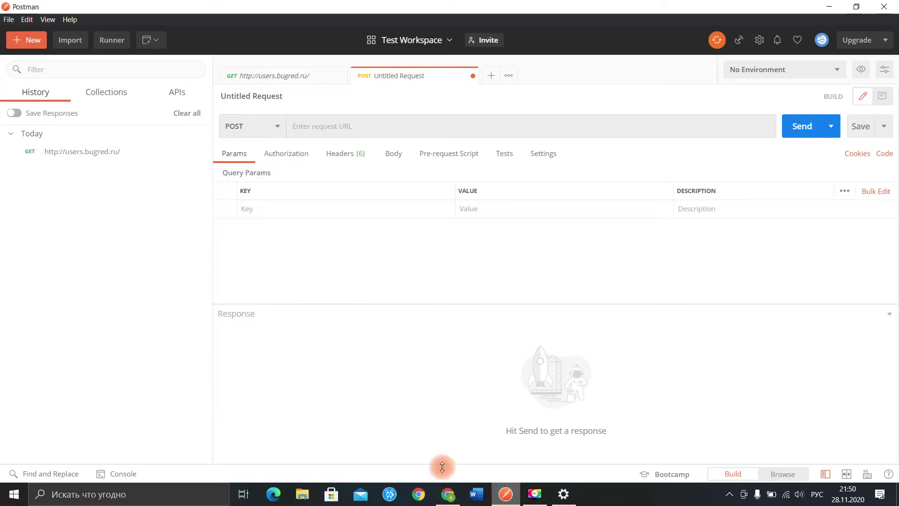
pyautogui.click(448, 495)
# Step: Open the doRegister page from the SOAP and REST list on the Users Confluence overview
pyautogui.click(474, 10)
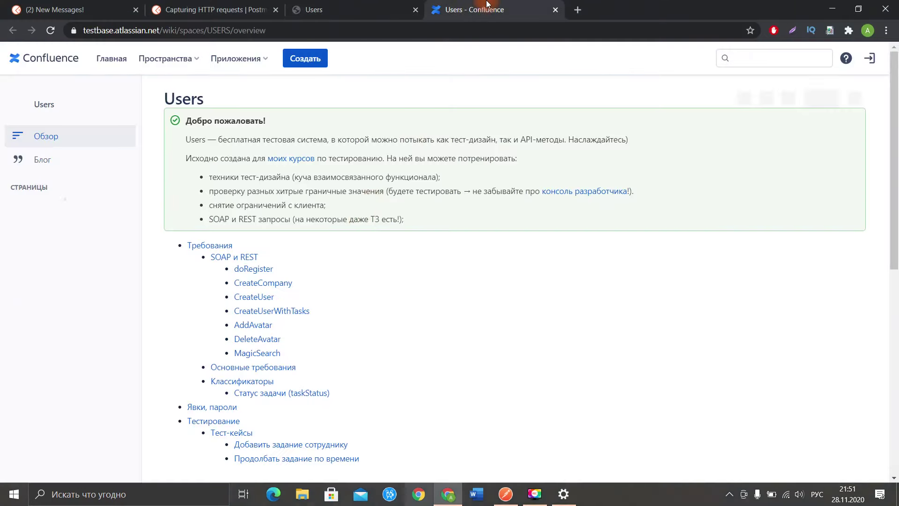
pyautogui.scroll(-3, 341, 209)
pyautogui.scroll(2, 342, 209)
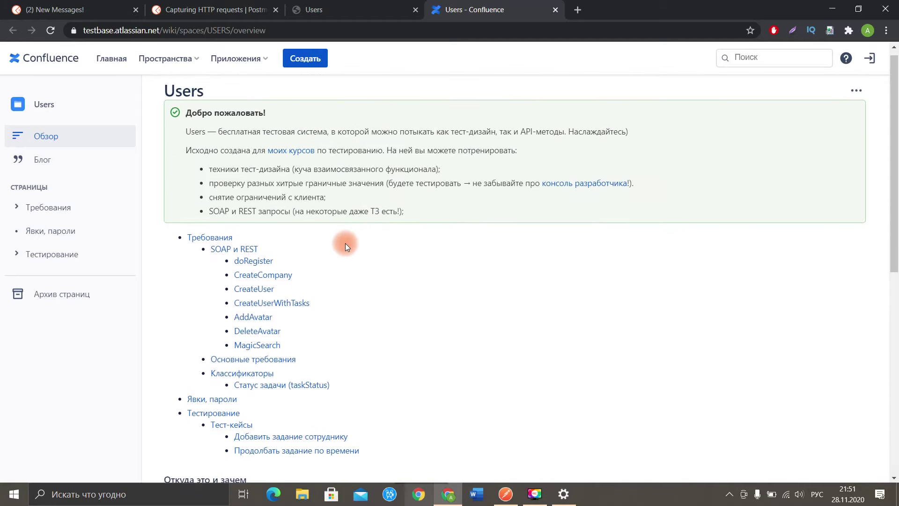
pyautogui.scroll(-1, 325, 269)
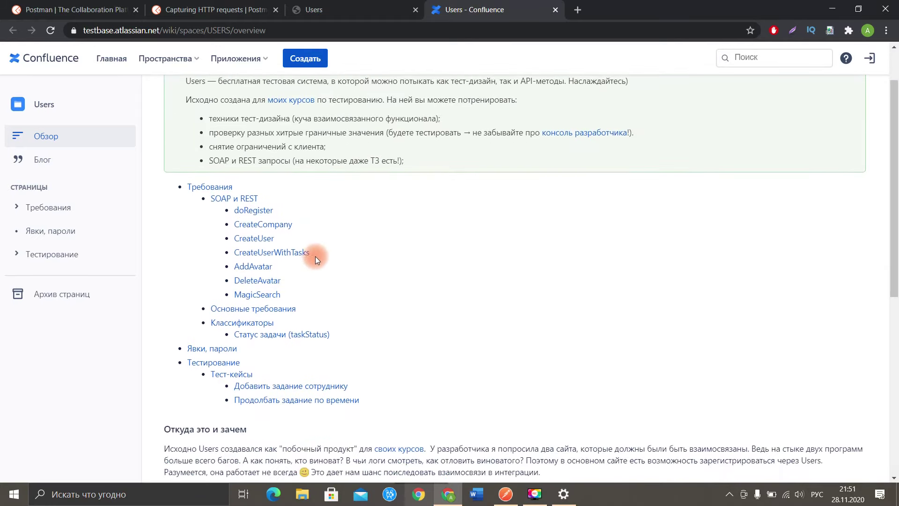
pyautogui.click(265, 209)
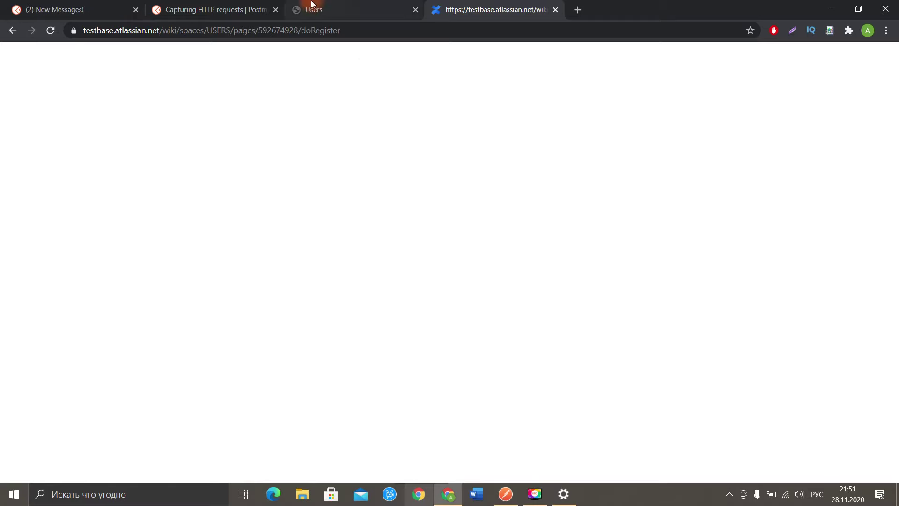
pyautogui.click(323, 9)
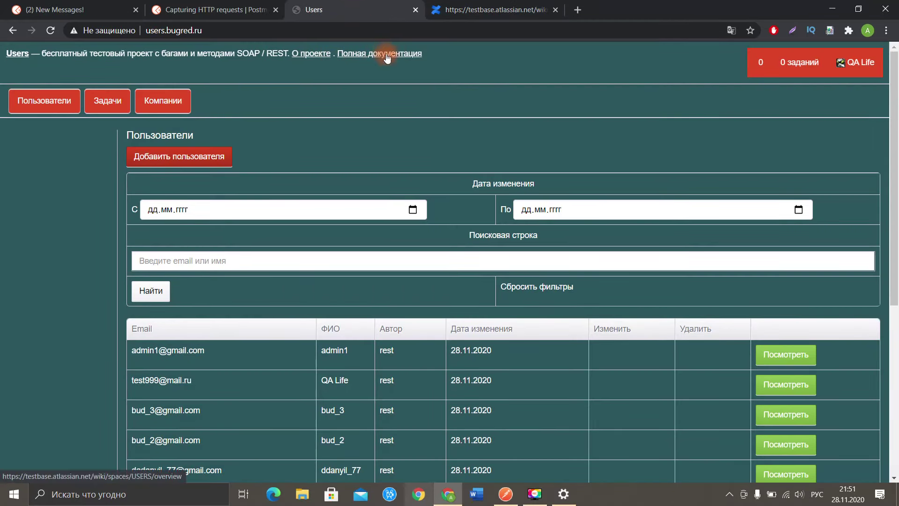
pyautogui.click(492, 10)
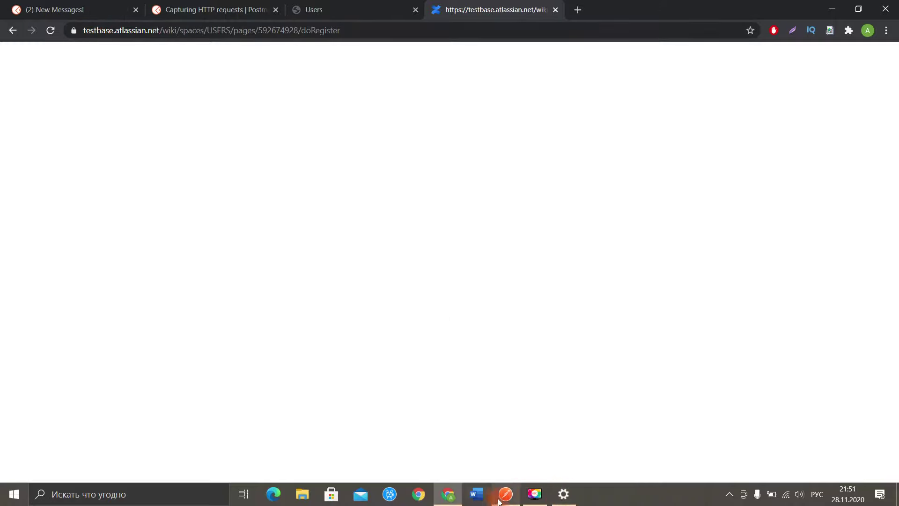
# Step: Switch the Windows manual proxy off and reload the doRegister page
pyautogui.click(566, 494)
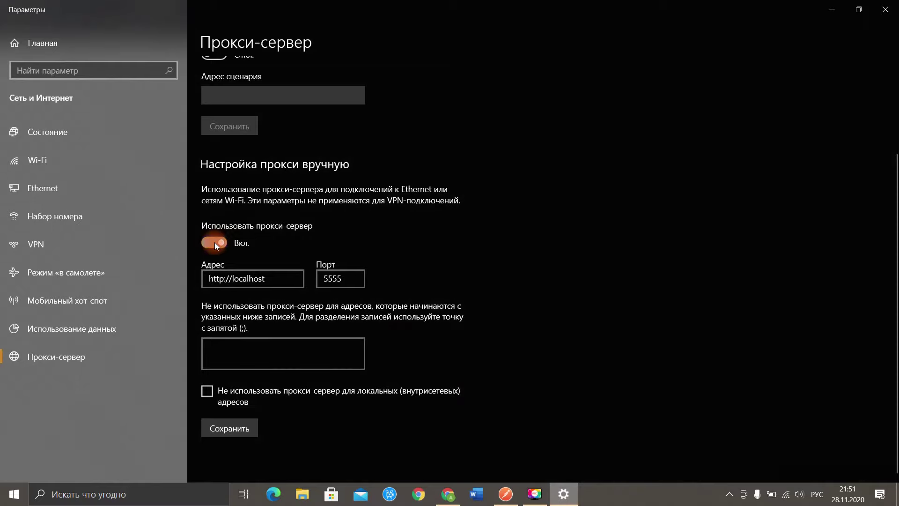
pyautogui.click(215, 243)
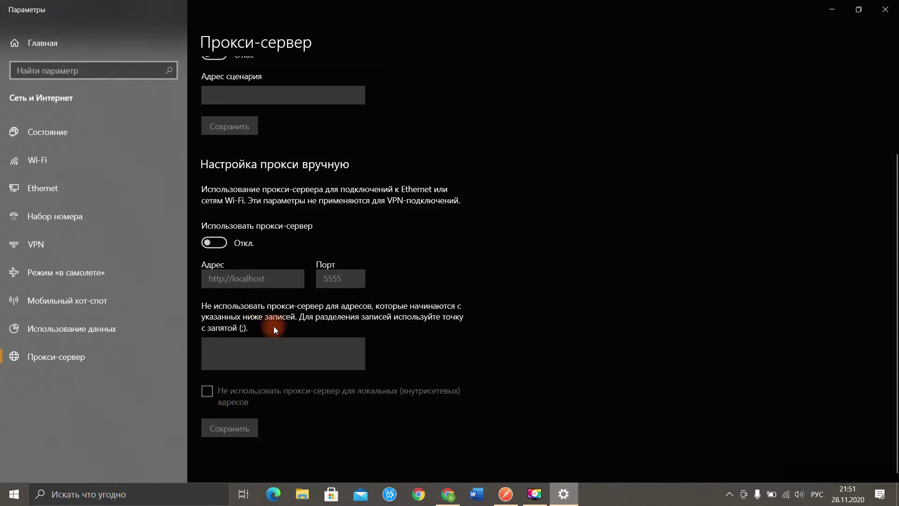
pyautogui.click(832, 9)
pyautogui.click(50, 30)
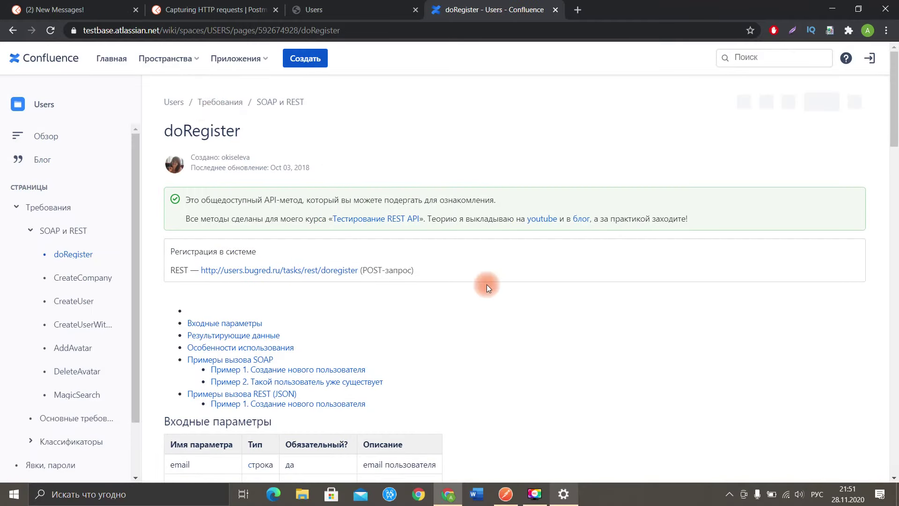
pyautogui.click(564, 494)
pyautogui.click(220, 243)
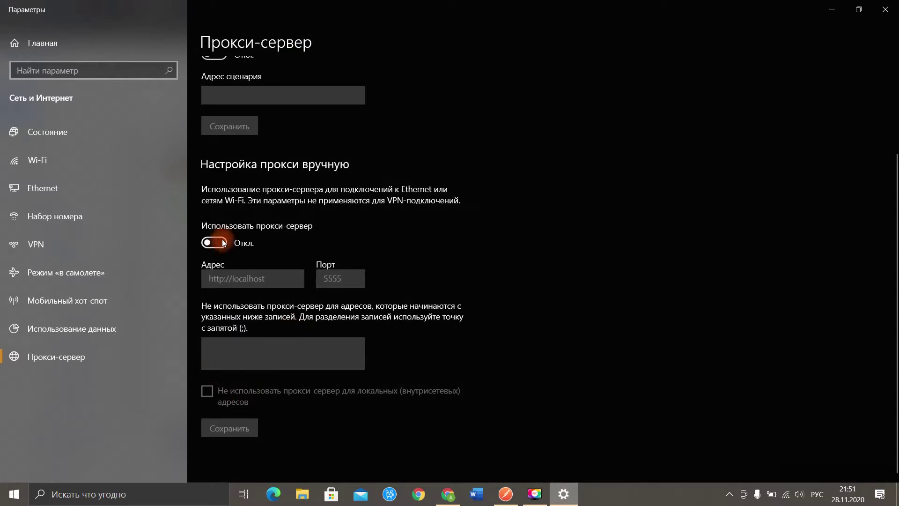
pyautogui.click(221, 244)
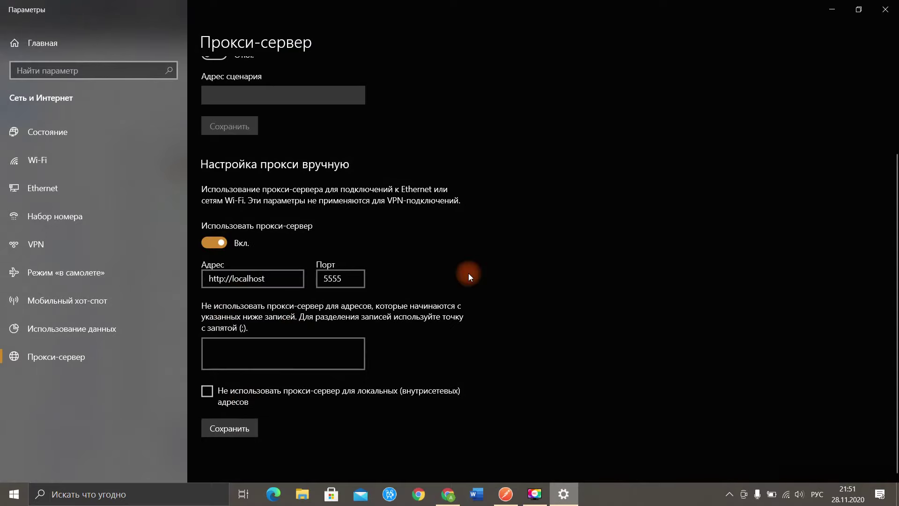
pyautogui.click(828, 12)
pyautogui.scroll(-5, 421, 297)
pyautogui.scroll(3, 325, 260)
pyautogui.scroll(-4, 325, 260)
pyautogui.scroll(1, 331, 271)
pyautogui.scroll(-1, 247, 201)
pyautogui.scroll(3, 275, 255)
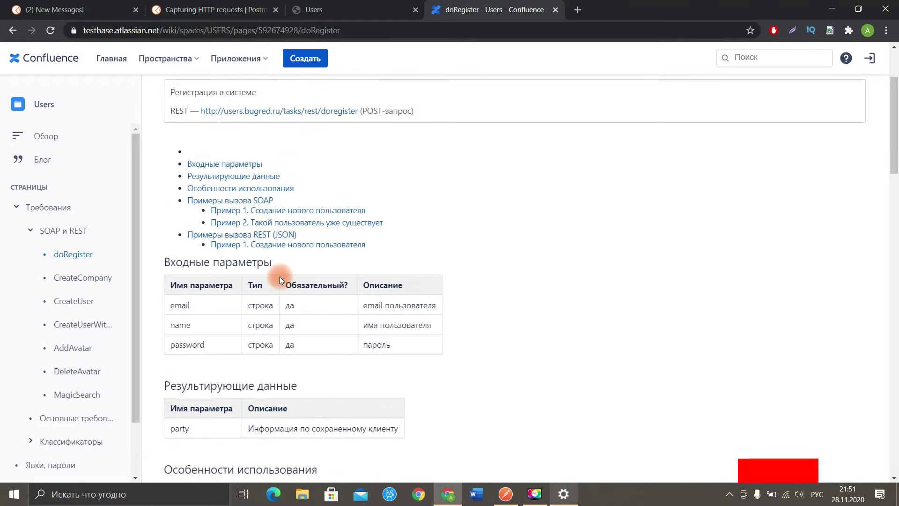
pyautogui.scroll(4, 279, 276)
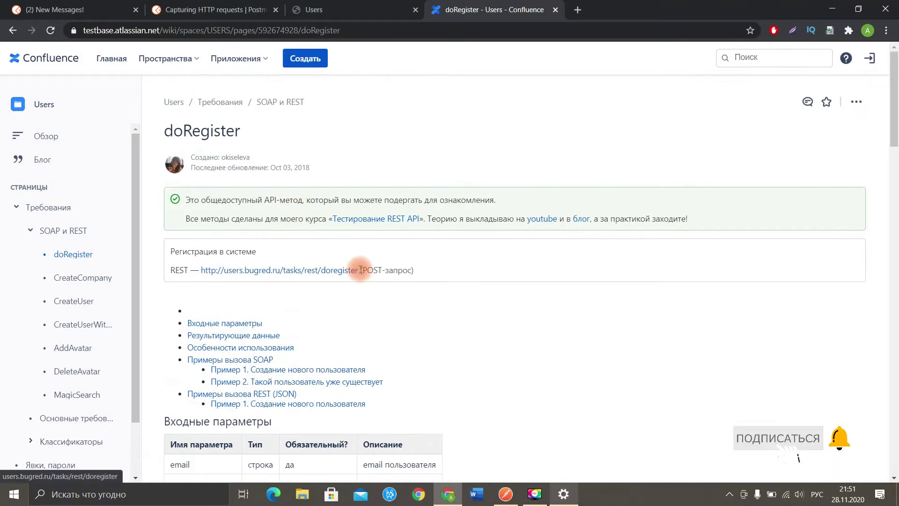
pyautogui.click(505, 494)
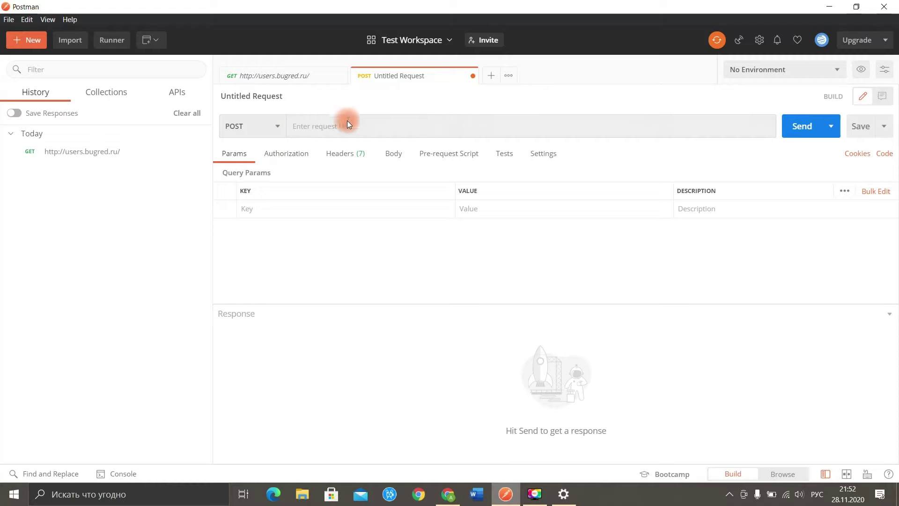
pyautogui.click(306, 125)
pyautogui.write('http://users.bugred.ru/tasks/rest/doregister')
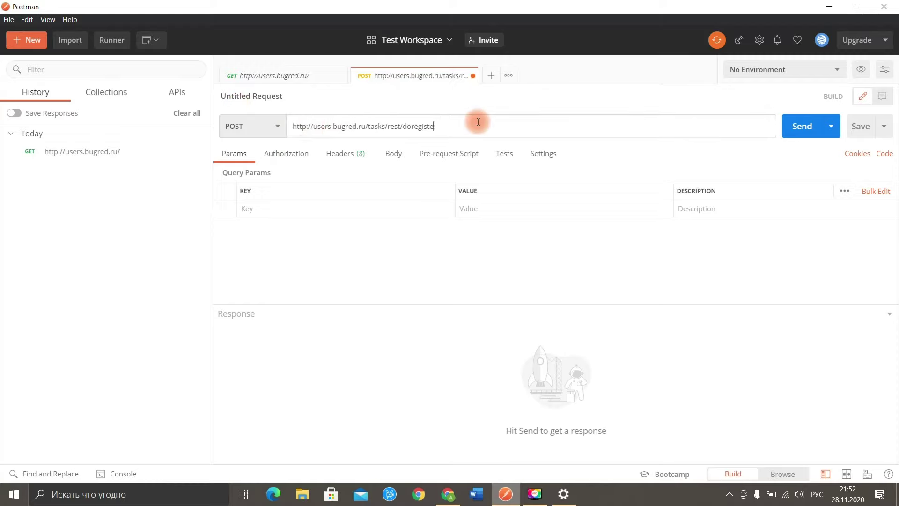
pyautogui.write('r')
pyautogui.click(405, 159)
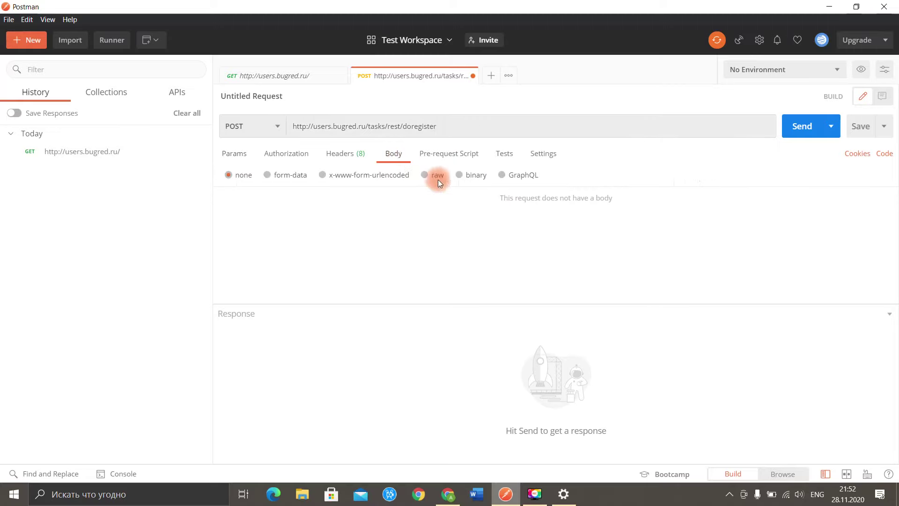
pyautogui.click(429, 179)
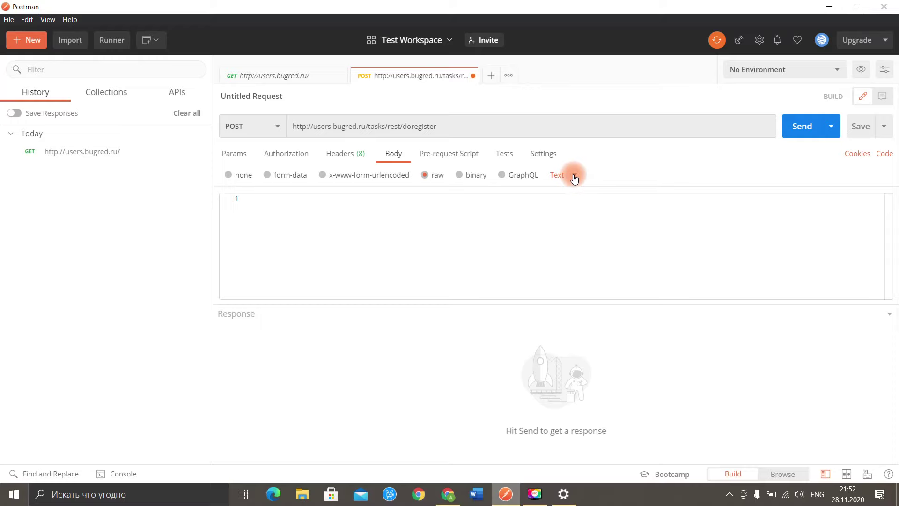
pyautogui.click(575, 176)
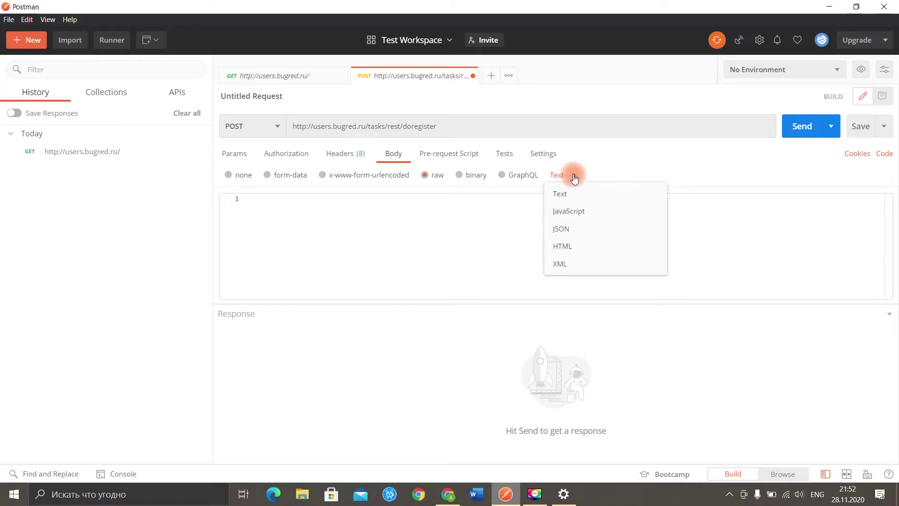
pyautogui.click(581, 230)
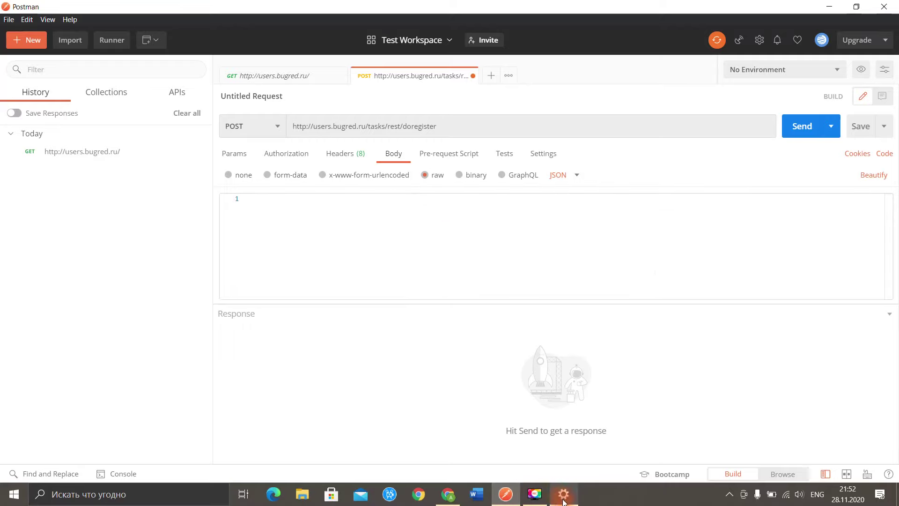
# Step: Select the example JSON request body on the Confluence doRegister page
pyautogui.click(449, 494)
pyautogui.scroll(-7, 339, 280)
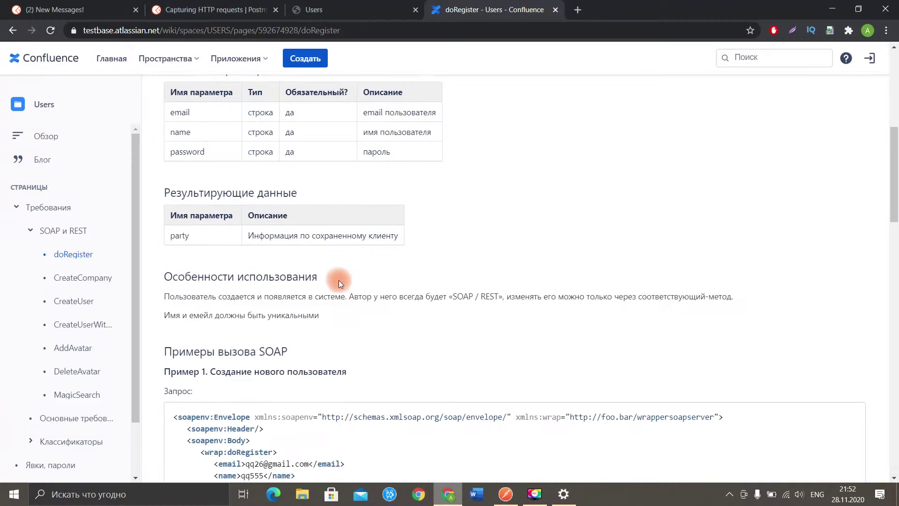
pyautogui.scroll(-20, 339, 281)
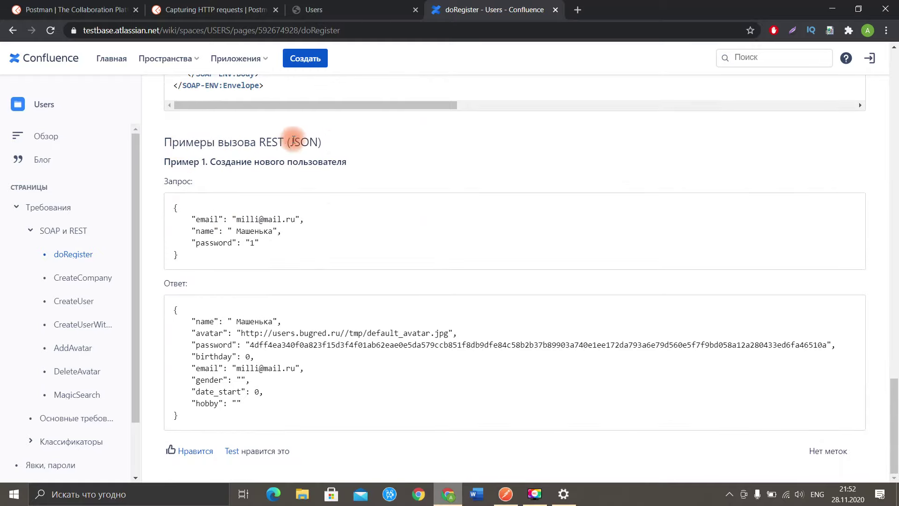
pyautogui.moveTo(184, 256); pyautogui.dragTo(170, 203)
pyautogui.hotkey('ctrl', 'c')
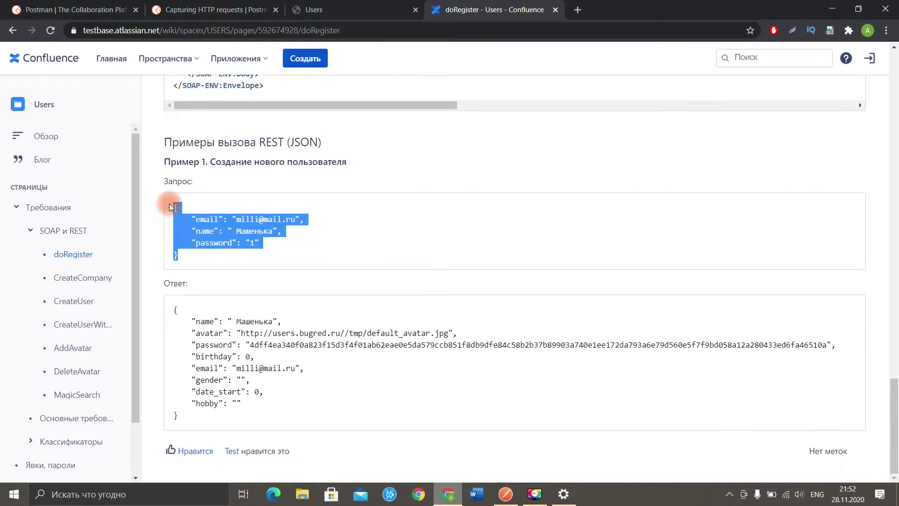
# Step: Paste the example JSON, change the email and name to new test values, and send for 200 OK
pyautogui.click(506, 495)
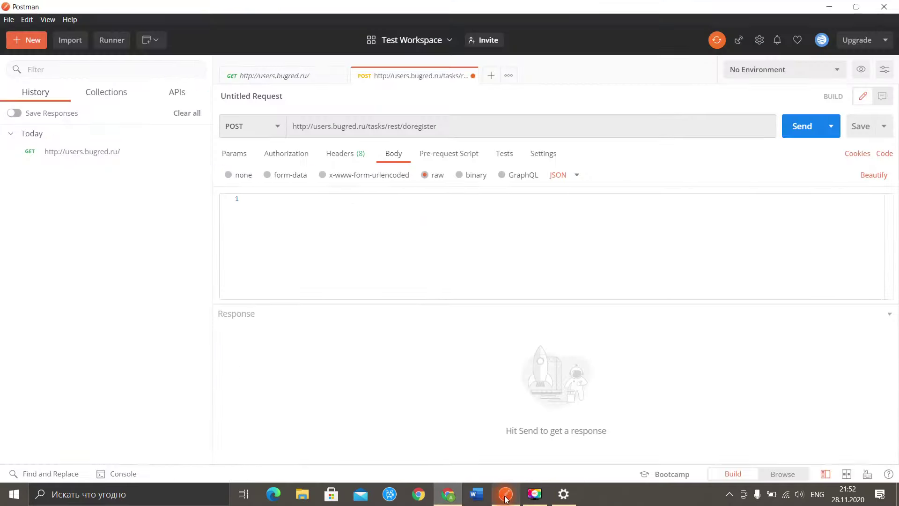
pyautogui.click(303, 237)
pyautogui.hotkey('ctrl', 'v')
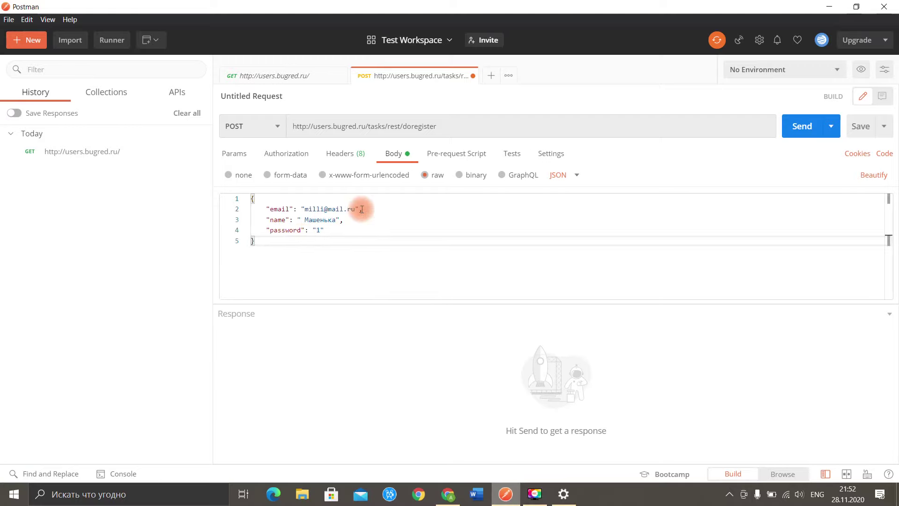
pyautogui.moveTo(322, 209); pyautogui.dragTo(306, 211)
pyautogui.press('BackSpace')
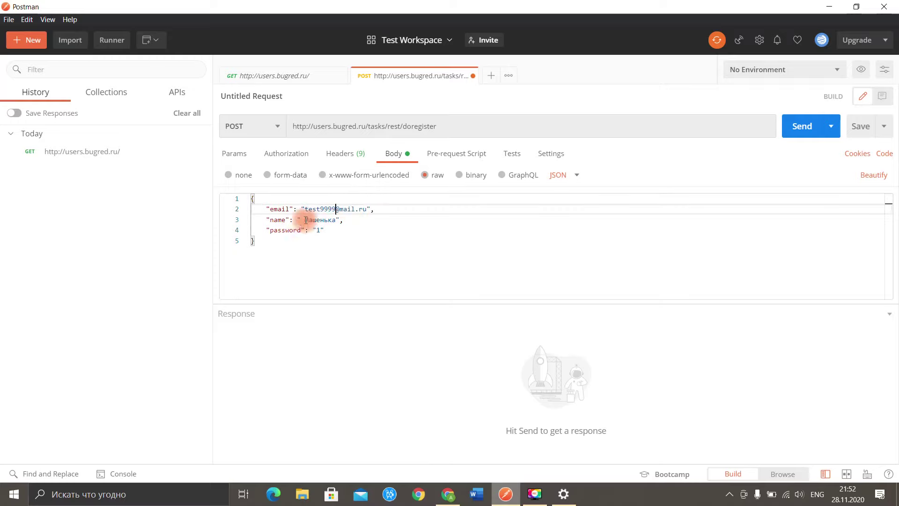
pyautogui.moveTo(336, 220); pyautogui.dragTo(304, 220)
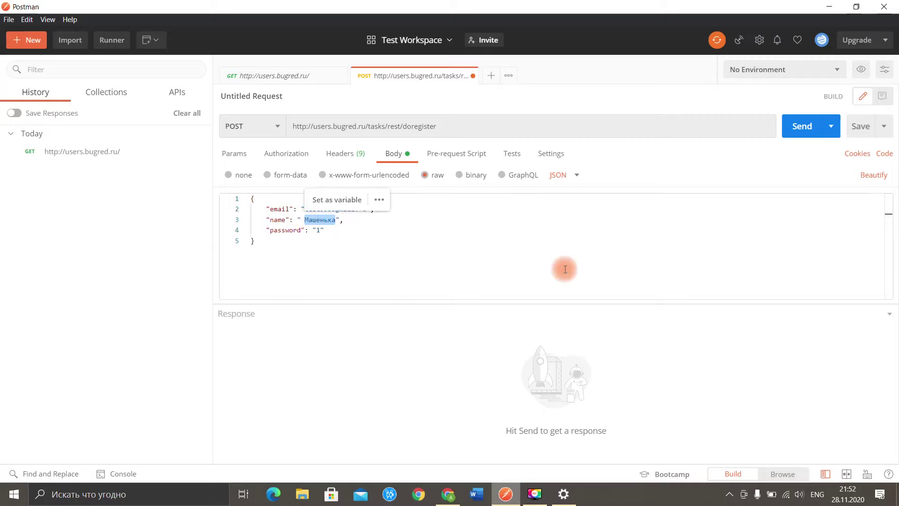
pyautogui.write('Artsiom QA Life')
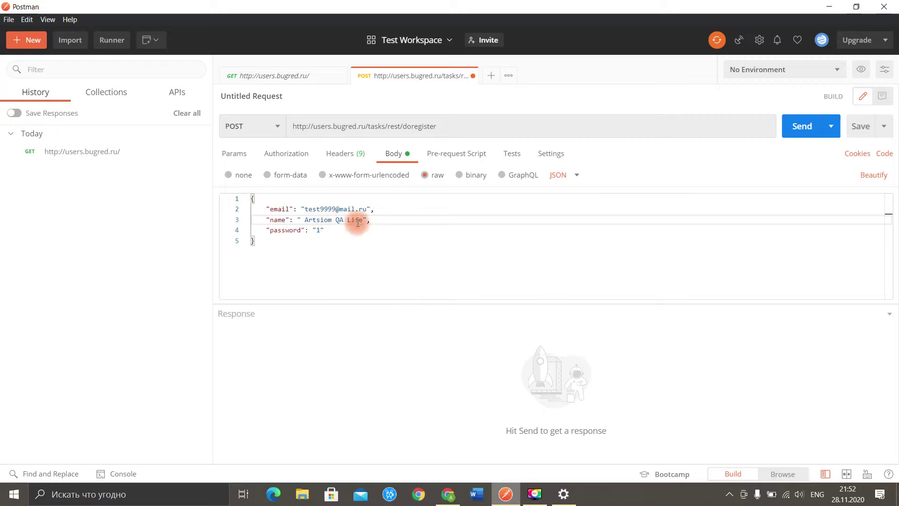
pyautogui.click(814, 127)
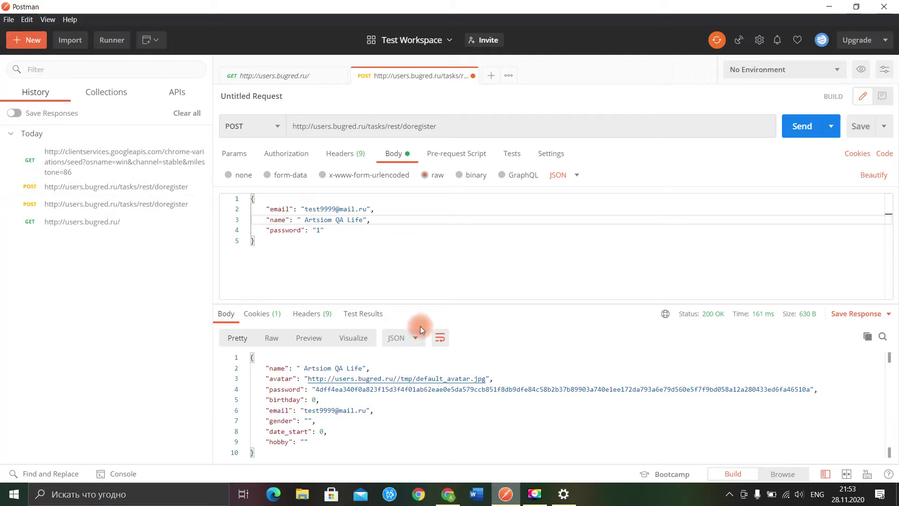
pyautogui.click(449, 495)
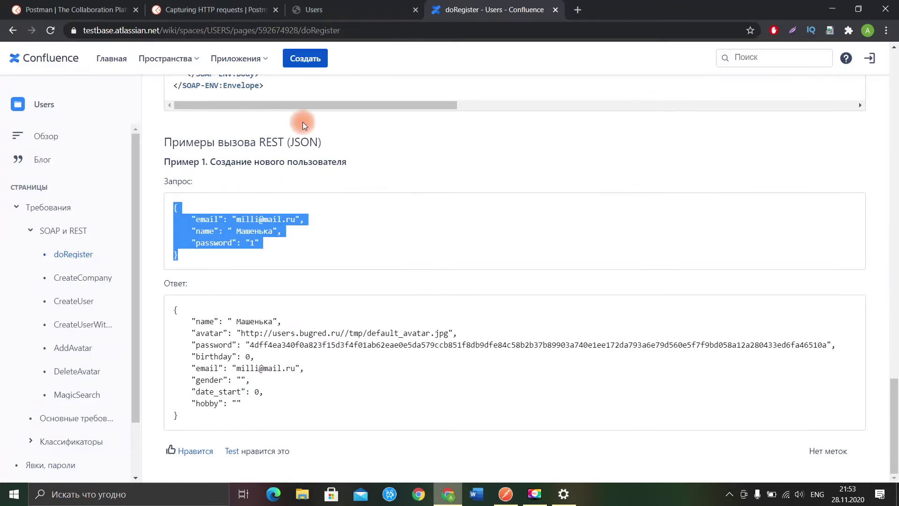
# Step: Reload the Users list, then log out of users.bugred.ru and go to the login page
pyautogui.click(370, 10)
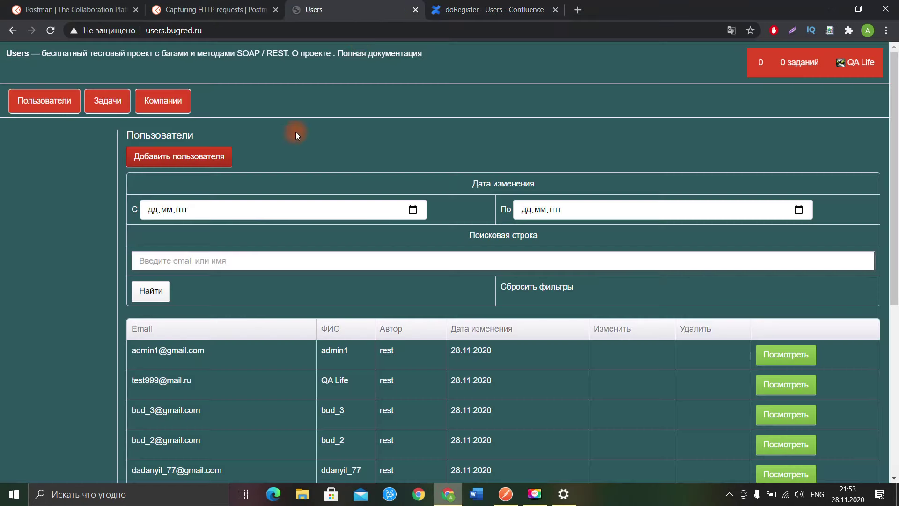
pyautogui.click(19, 53)
pyautogui.click(853, 66)
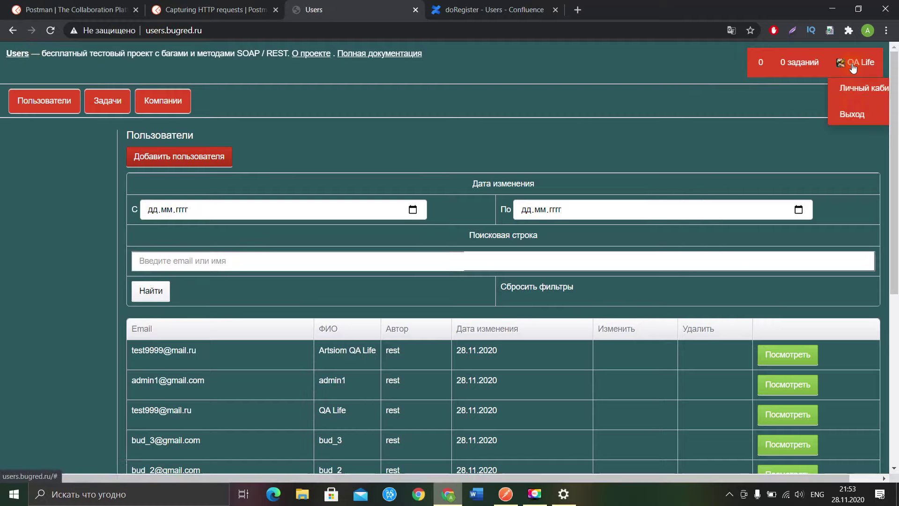
pyautogui.click(853, 113)
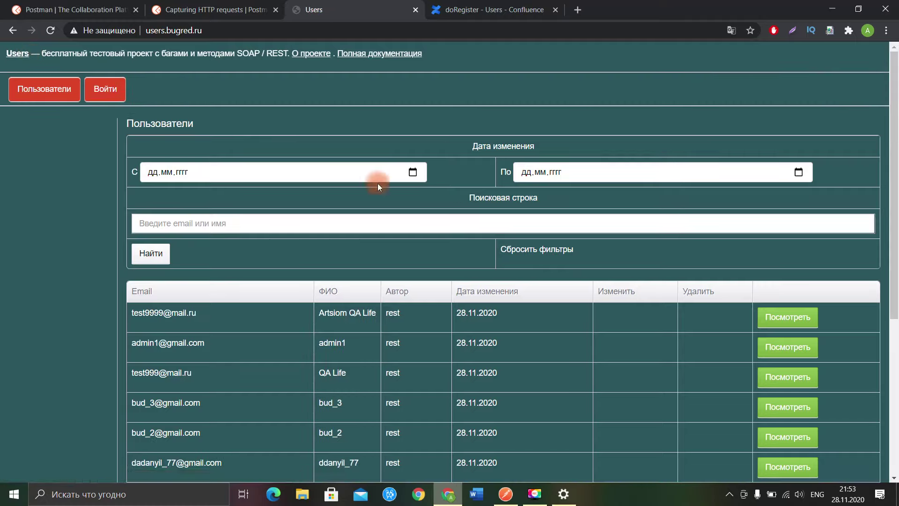
pyautogui.click(105, 89)
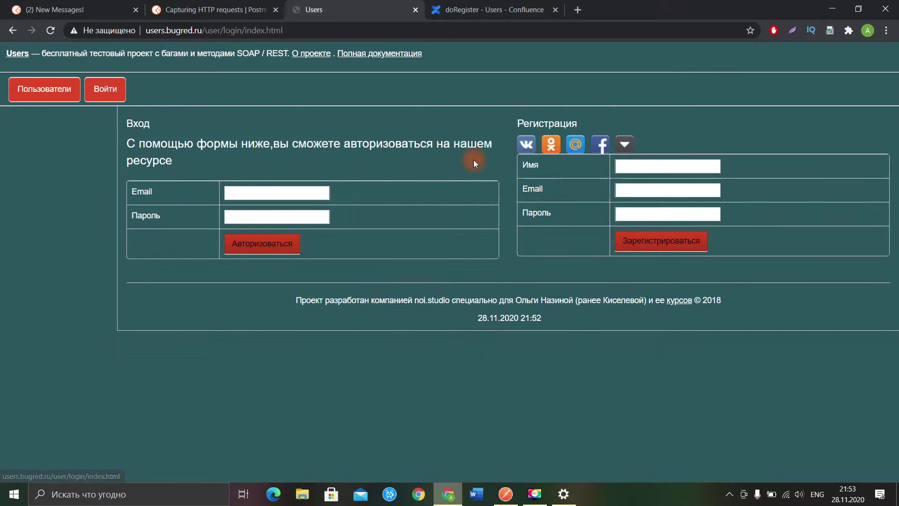
# Step: Fill the login Email field with the new test e-mail copied from Postman's request body
pyautogui.click(314, 195)
pyautogui.hotkey('alt', 'Tab')
pyautogui.moveTo(314, 202); pyautogui.dragTo(305, 209)
pyautogui.hotkey('ctrl', 'c')
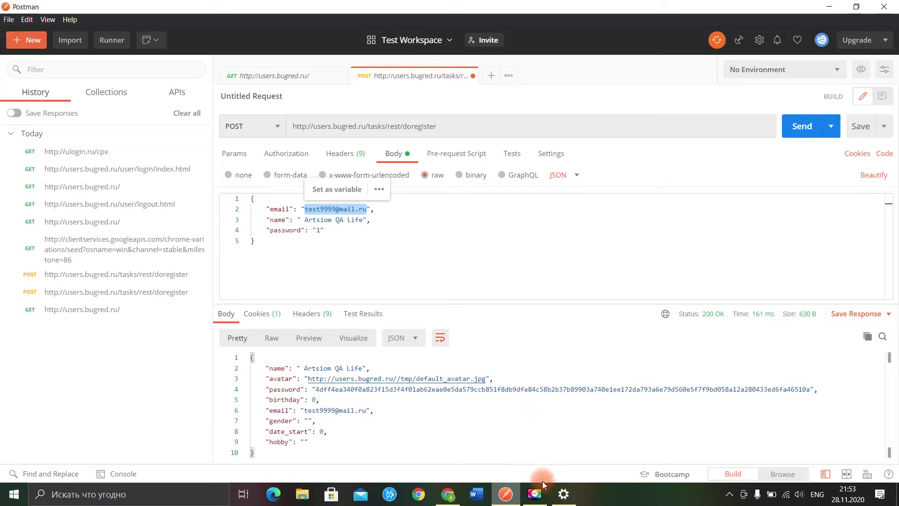
pyautogui.click(448, 494)
pyautogui.click(247, 192)
pyautogui.hotkey('ctrl', 'v')
pyautogui.click(373, 215)
# Step: Enter the test account's password shown in Postman and submit the login form
pyautogui.click(455, 482)
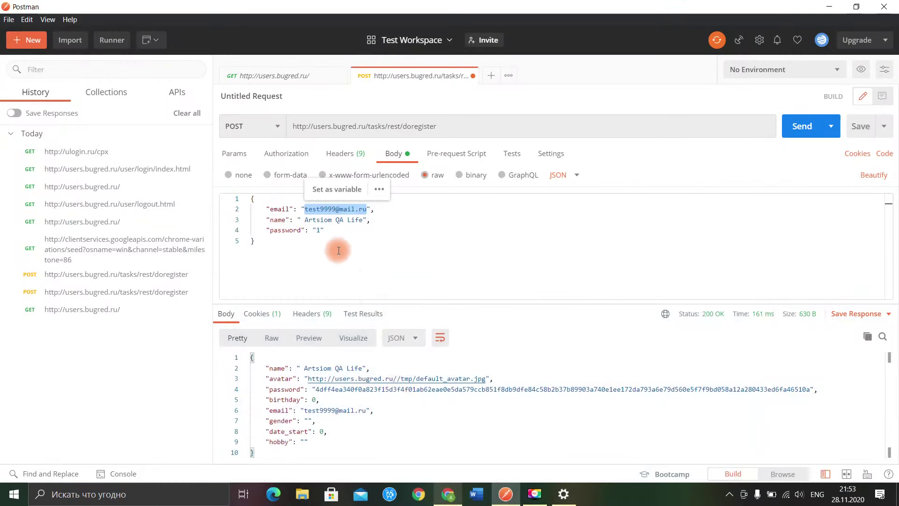
pyautogui.click(322, 231)
pyautogui.doubleClick(318, 231)
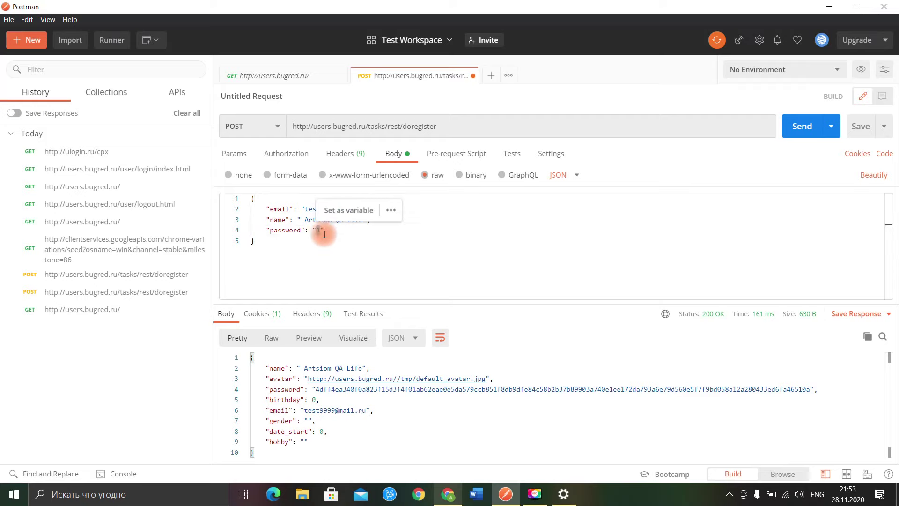
pyautogui.click(448, 494)
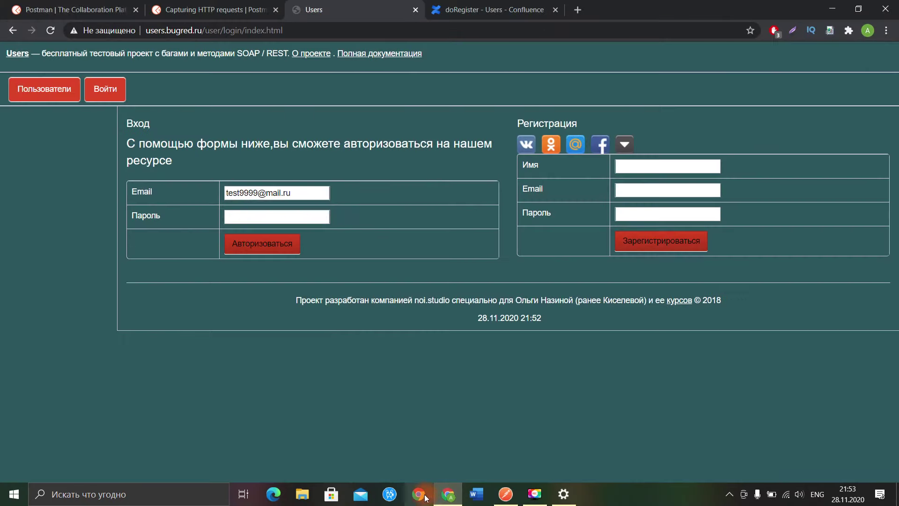
pyautogui.click(248, 214)
pyautogui.write('1')
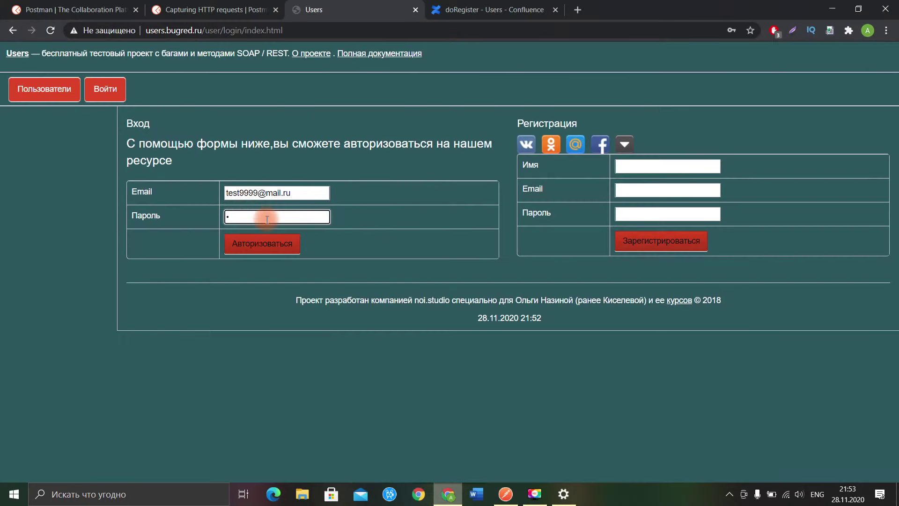
pyautogui.click(295, 247)
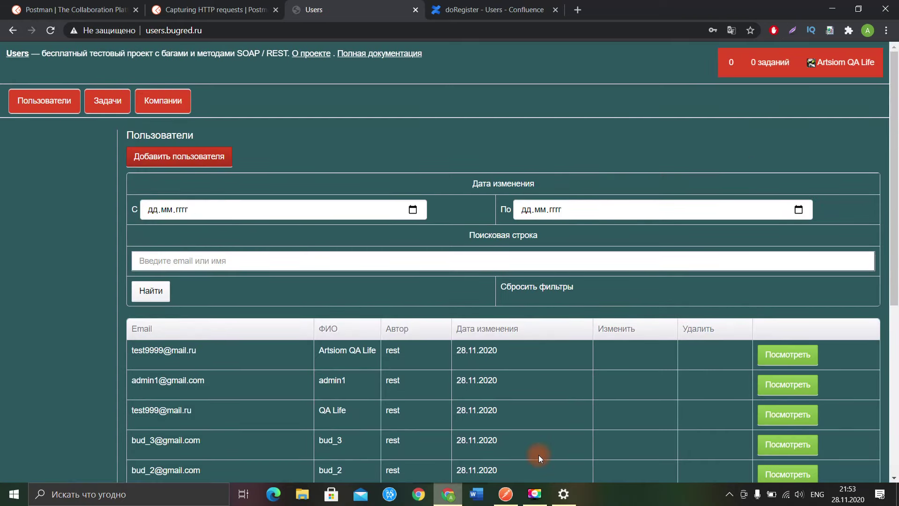
# Step: Open the captured POST login request from History and inspect its raw body
pyautogui.click(506, 496)
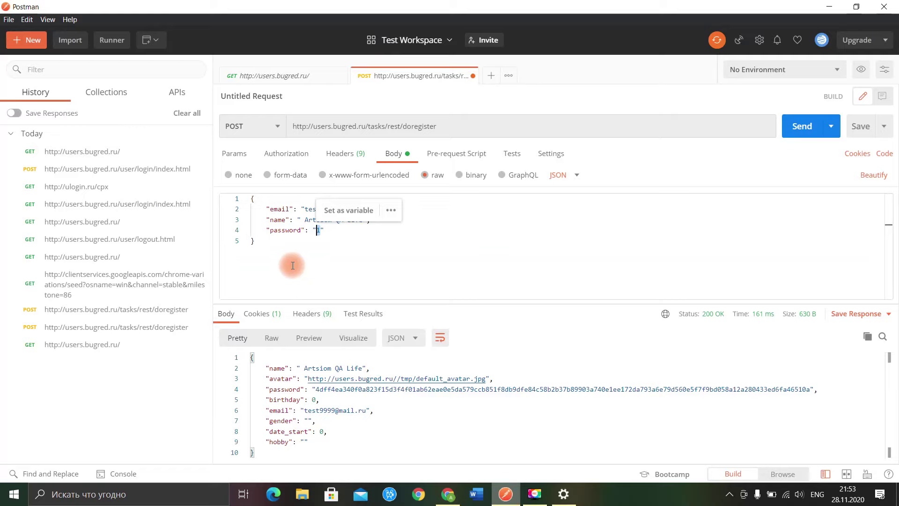
pyautogui.click(129, 169)
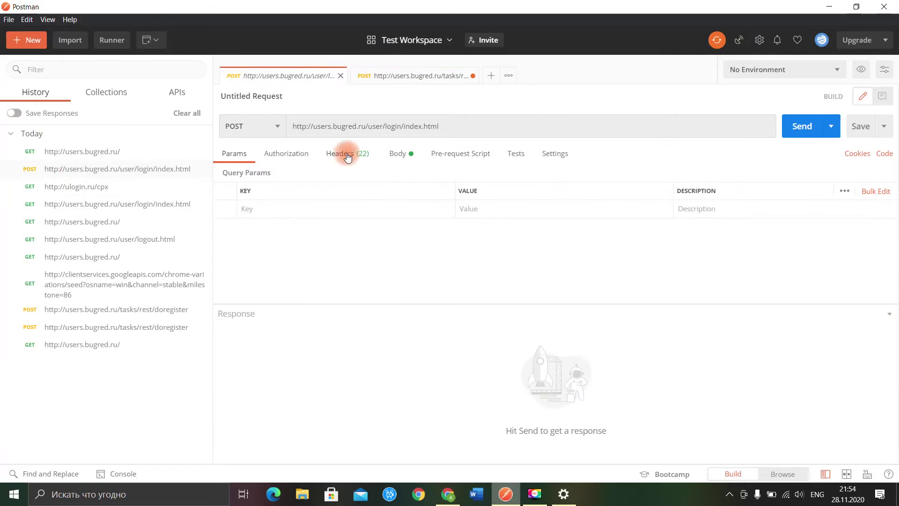
pyautogui.click(399, 153)
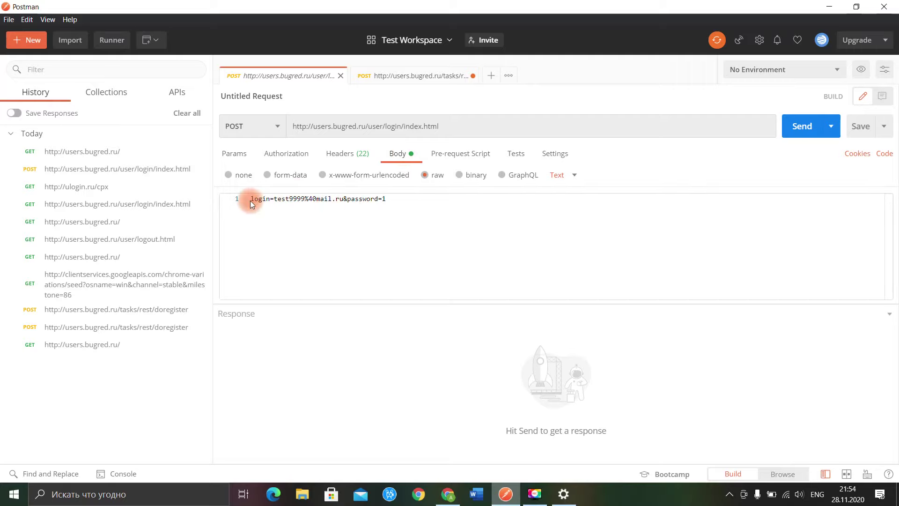
pyautogui.moveTo(251, 199); pyautogui.dragTo(333, 209)
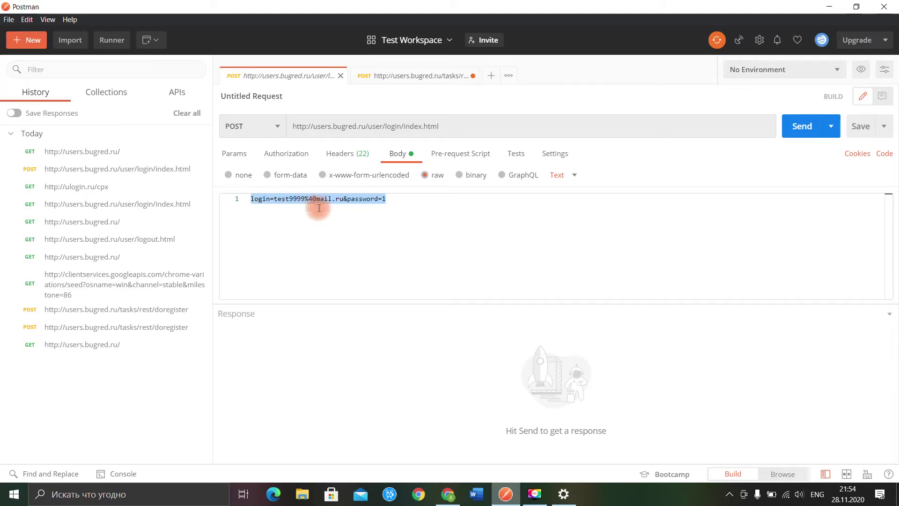
pyautogui.click(398, 197)
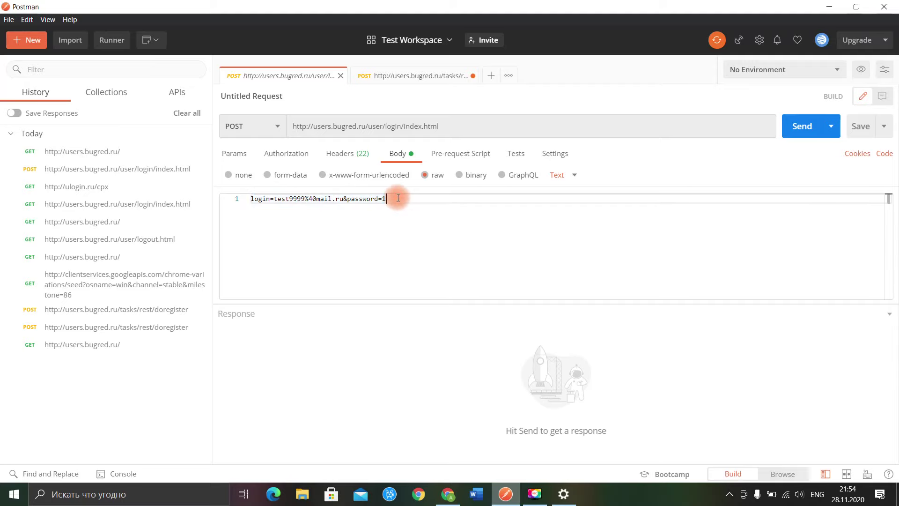
# Step: Save the request into a new 'Users' collection and expand it in Collections
pyautogui.click(860, 126)
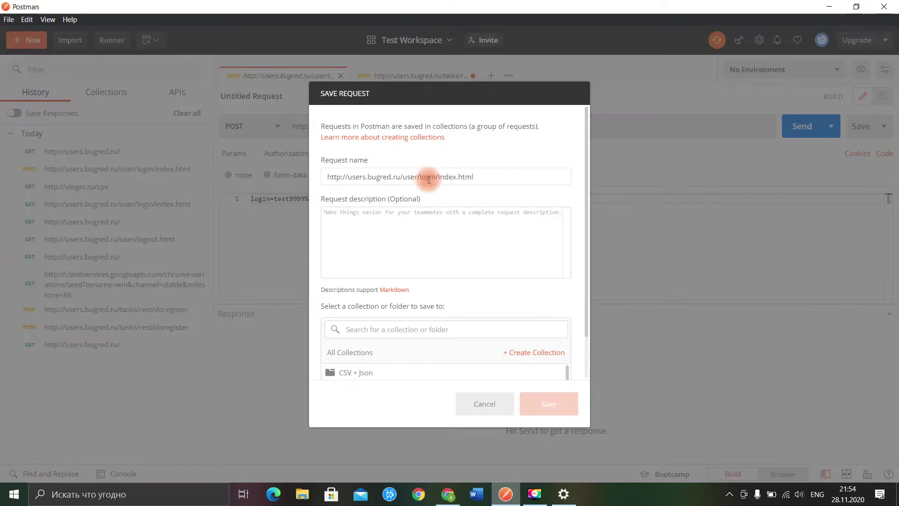
pyautogui.click(417, 329)
pyautogui.write('Users')
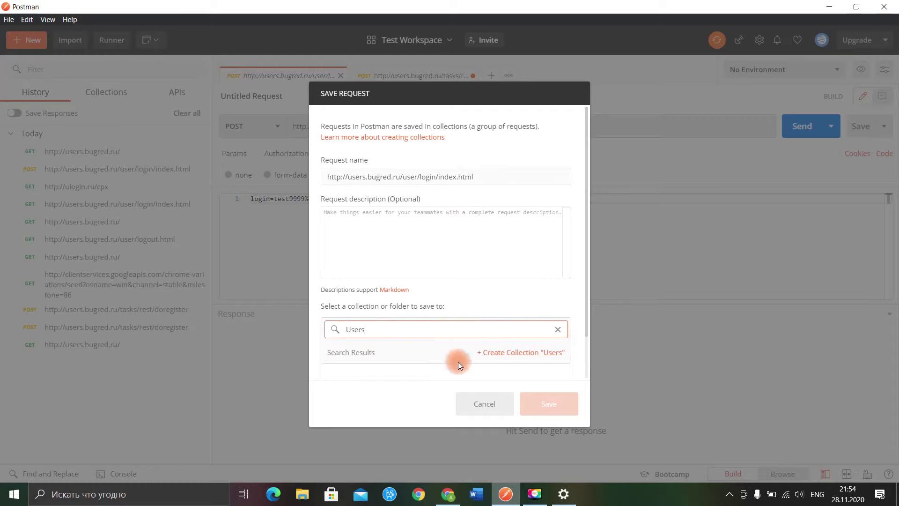
pyautogui.click(511, 353)
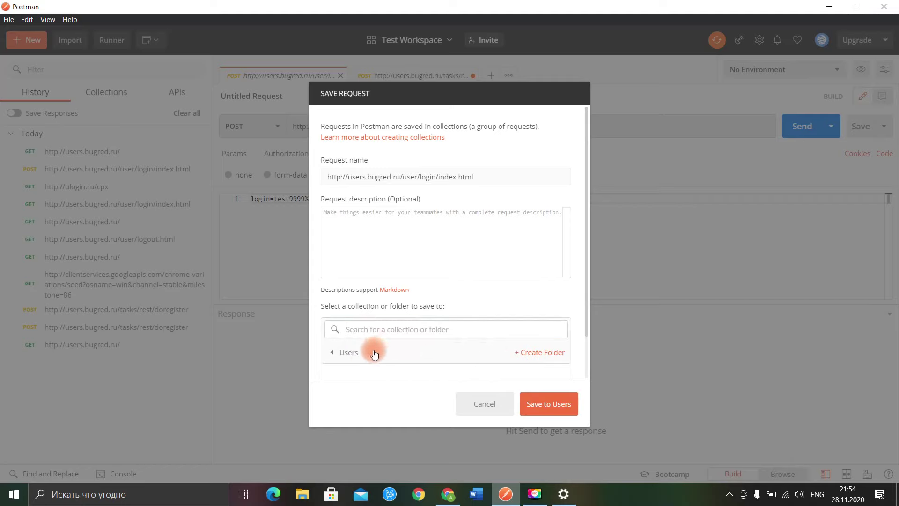
pyautogui.click(534, 403)
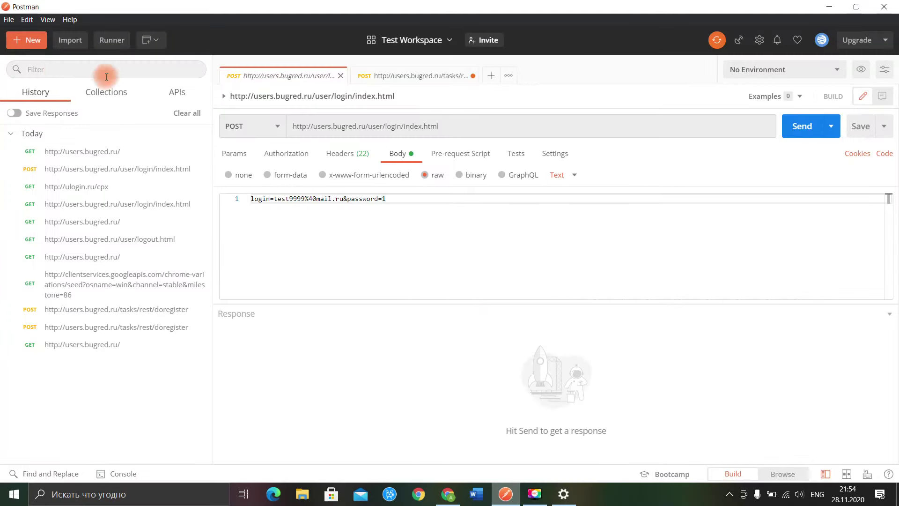
pyautogui.click(106, 92)
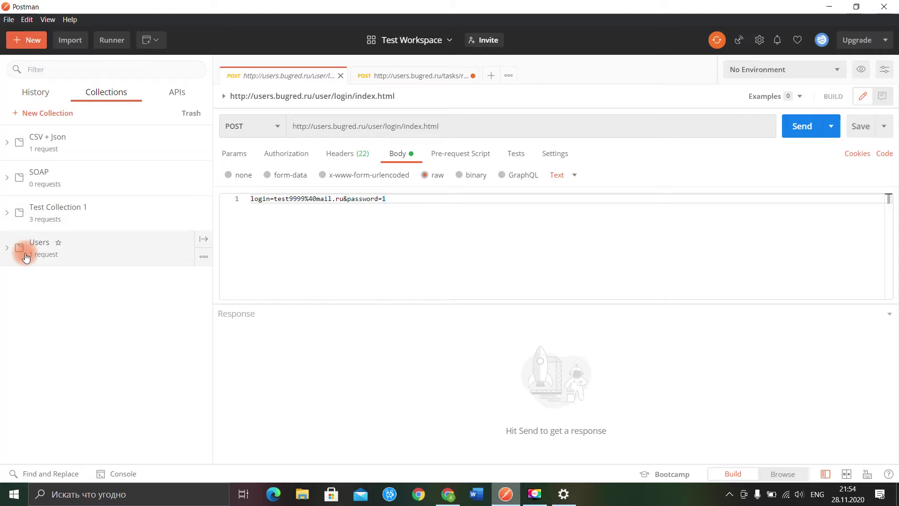
pyautogui.click(10, 250)
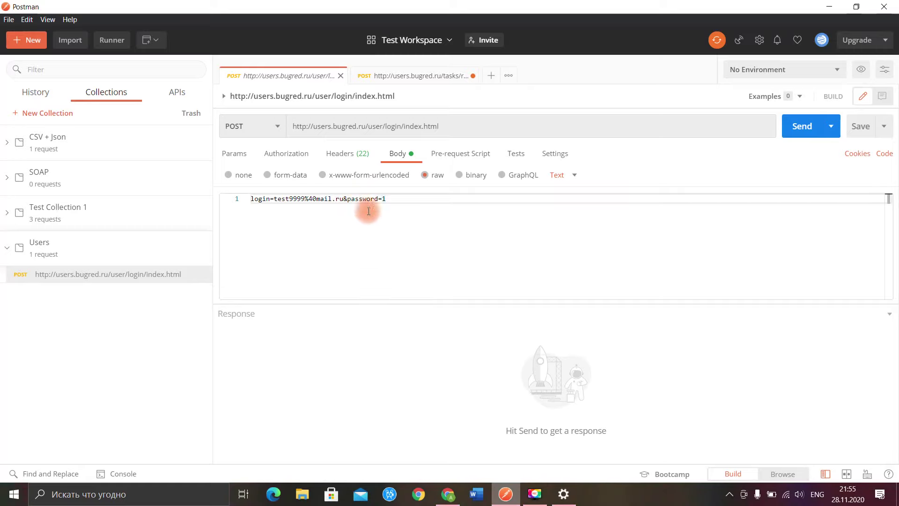
pyautogui.moveTo(202, 246)
pyautogui.click(357, 153)
pyautogui.scroll(10, 312, 215)
pyautogui.scroll(-10, 422, 219)
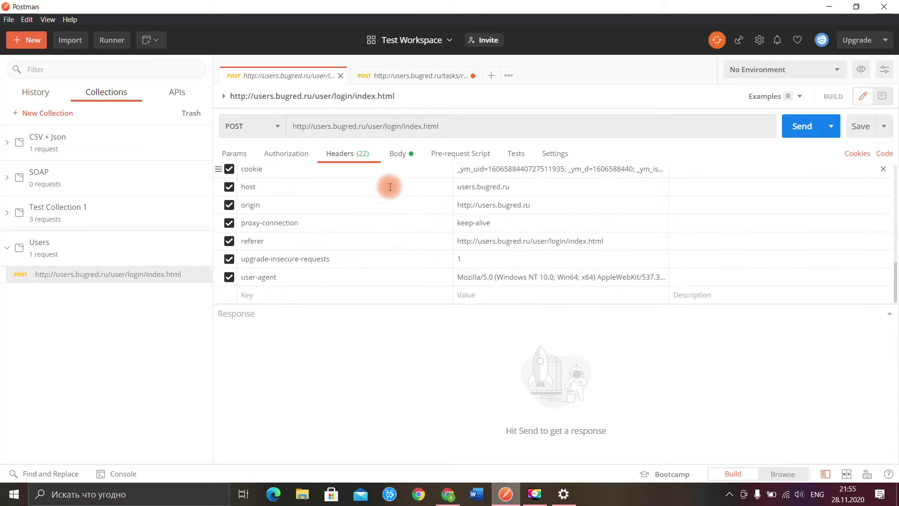
pyautogui.click(399, 155)
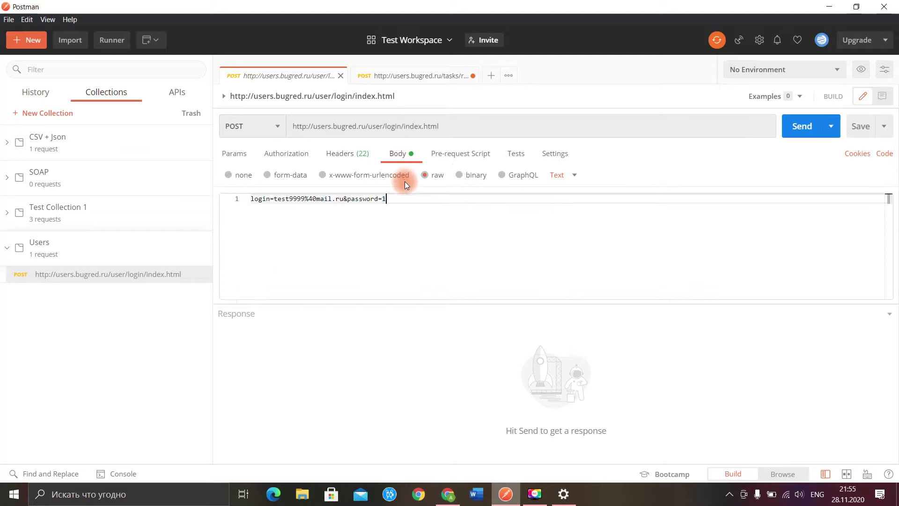
pyautogui.click(408, 221)
# Step: Switch off the Windows manual proxy server and close the Settings window
pyautogui.hotkey('alt', 'Tab')
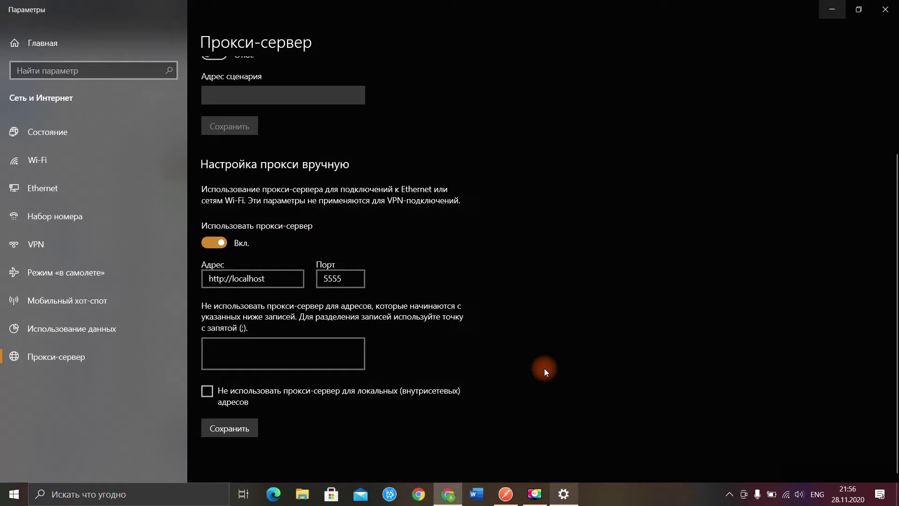
pyautogui.click(223, 243)
pyautogui.click(885, 9)
pyautogui.click(328, 146)
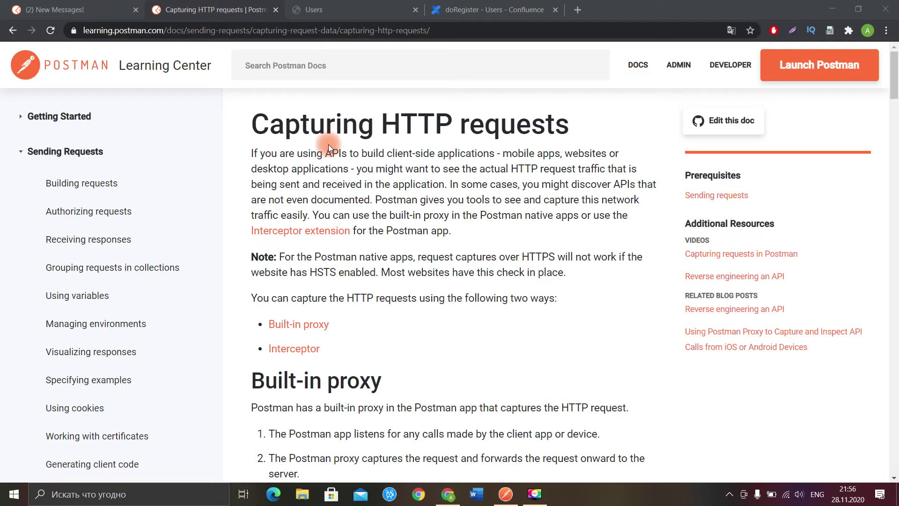
# Step: Jump to the Interceptor section and open the 'Capturing requests with Interceptor' guide
pyautogui.scroll(-3, 361, 240)
pyautogui.scroll(3, 361, 240)
pyautogui.click(339, 230)
pyautogui.scroll(-2, 351, 278)
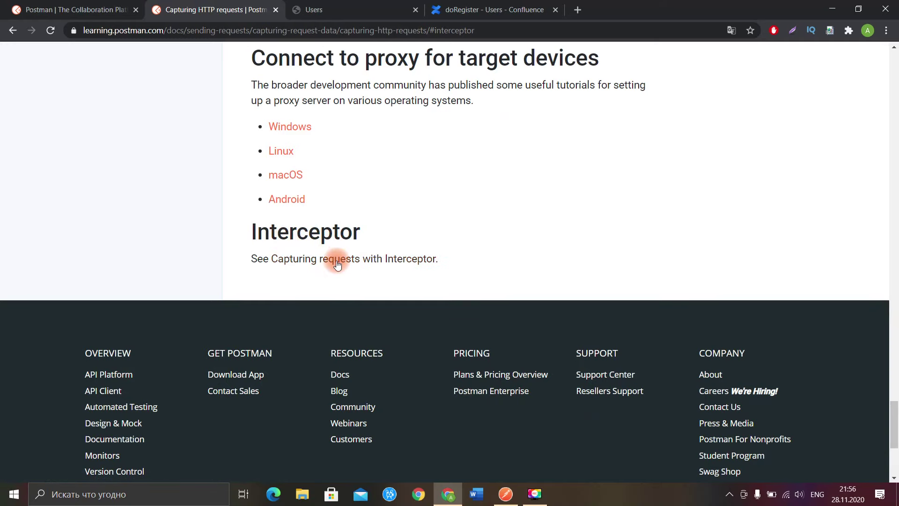
pyautogui.click(417, 259)
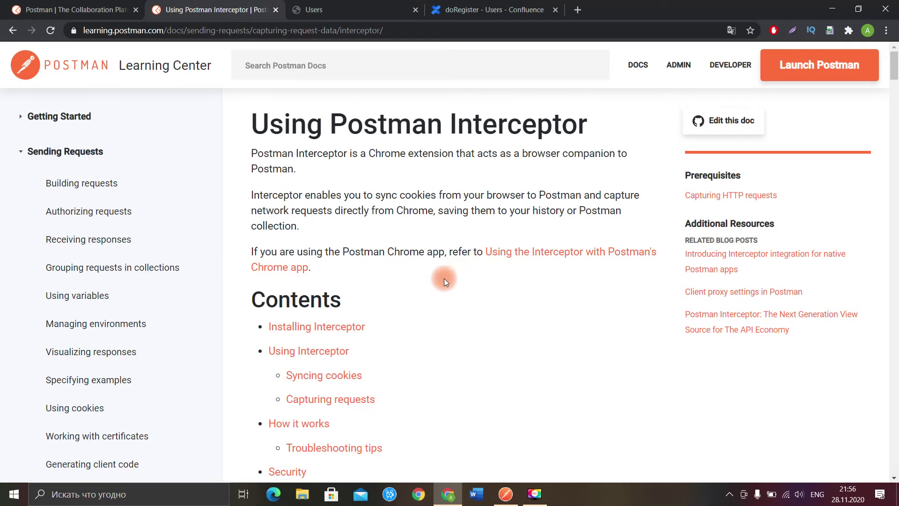
# Step: Open the Interceptor download link in a new tab and add Postman Interceptor to Chrome
pyautogui.scroll(-5, 444, 279)
pyautogui.scroll(-4, 446, 285)
pyautogui.scroll(-3, 338, 251)
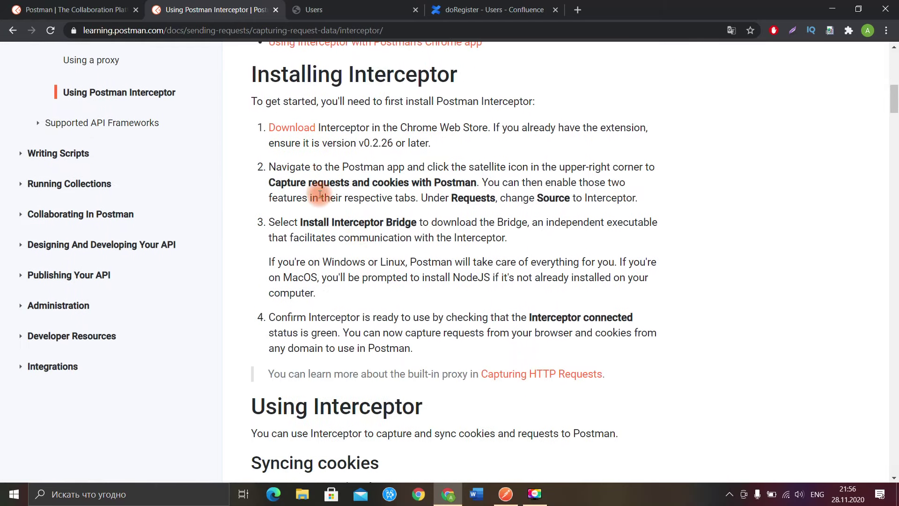
pyautogui.rightClick(303, 136)
pyautogui.click(323, 140)
pyautogui.click(354, 9)
pyautogui.click(680, 142)
pyautogui.click(510, 119)
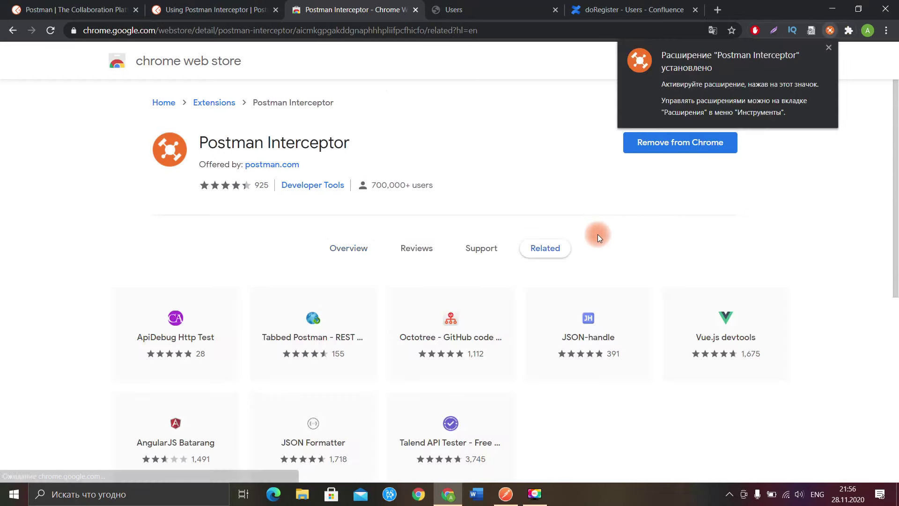
# Step: Pin Postman Interceptor to the Chrome toolbar, open its popup, then return to Postman
pyautogui.click(829, 48)
pyautogui.click(848, 32)
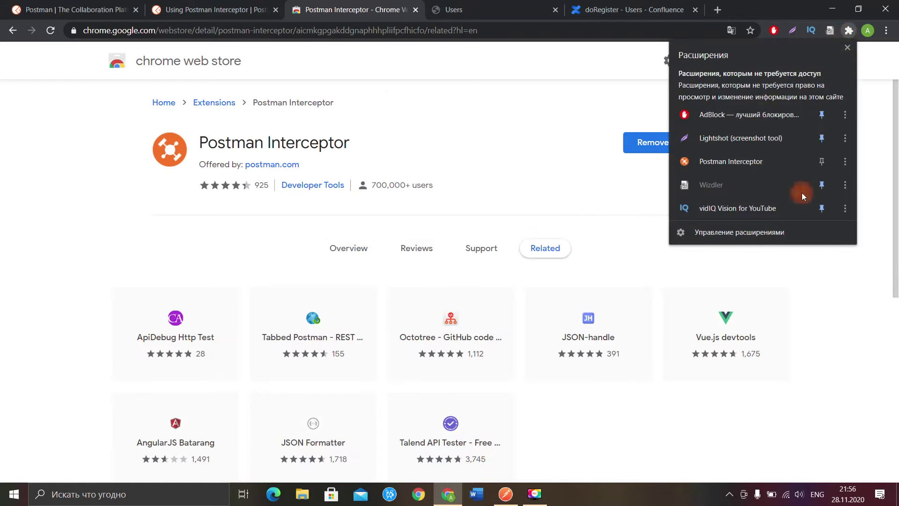
pyautogui.click(819, 162)
pyautogui.click(583, 131)
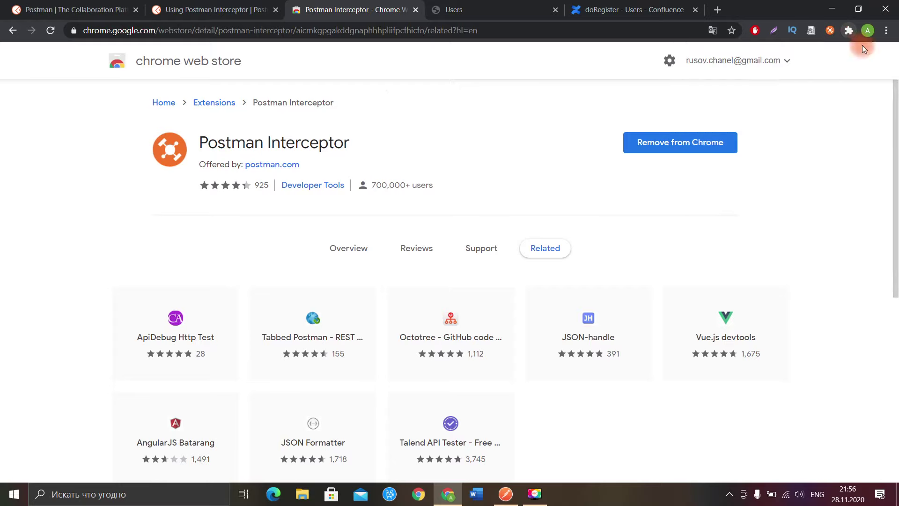
pyautogui.click(830, 31)
pyautogui.hotkey('alt', 'Tab')
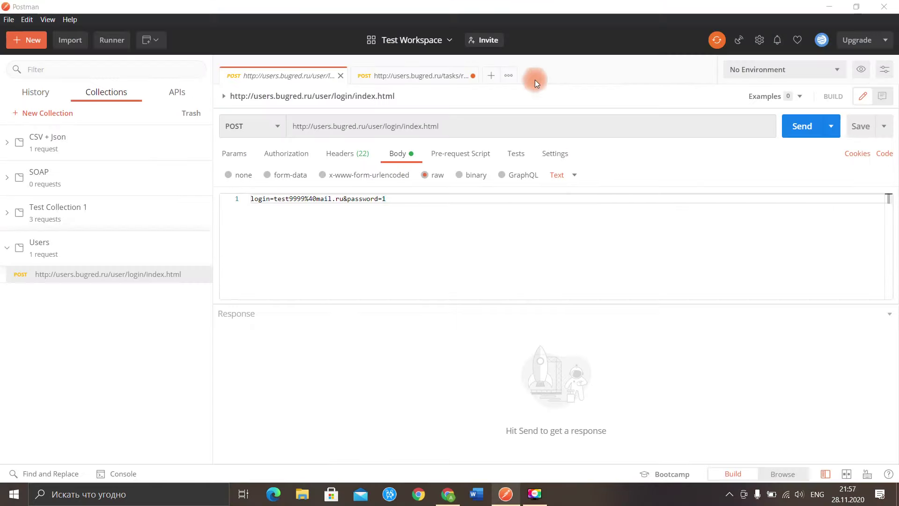
# Step: Set Interceptor as the capture source, turn on request capturing and install the Interceptor Bridge
pyautogui.click(737, 41)
pyautogui.click(553, 165)
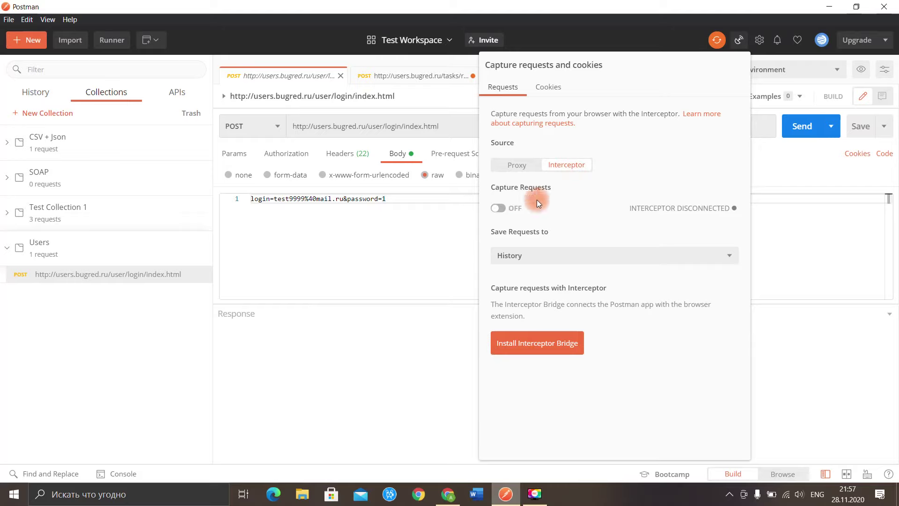
pyautogui.click(498, 207)
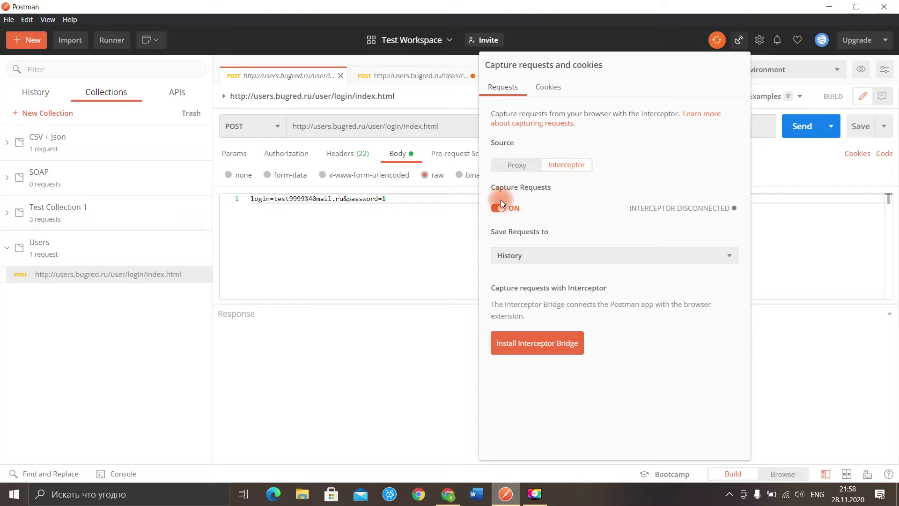
pyautogui.click(530, 349)
pyautogui.click(529, 348)
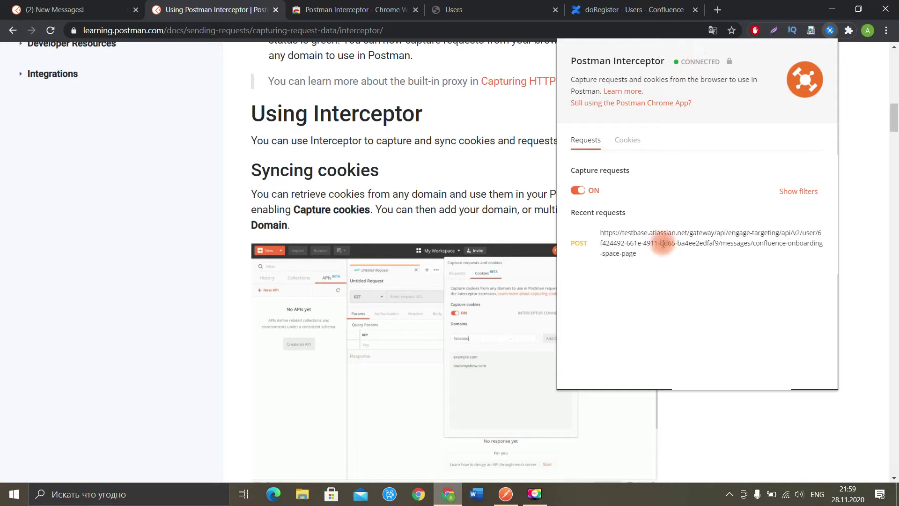
# Step: Close the capture settings panel and show the History list of captured requests
pyautogui.click(505, 494)
pyautogui.click(343, 255)
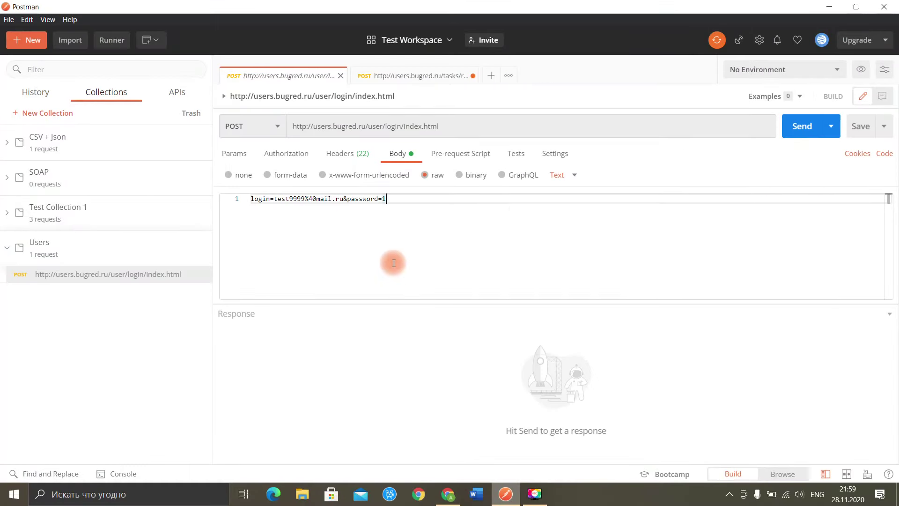
pyautogui.click(61, 95)
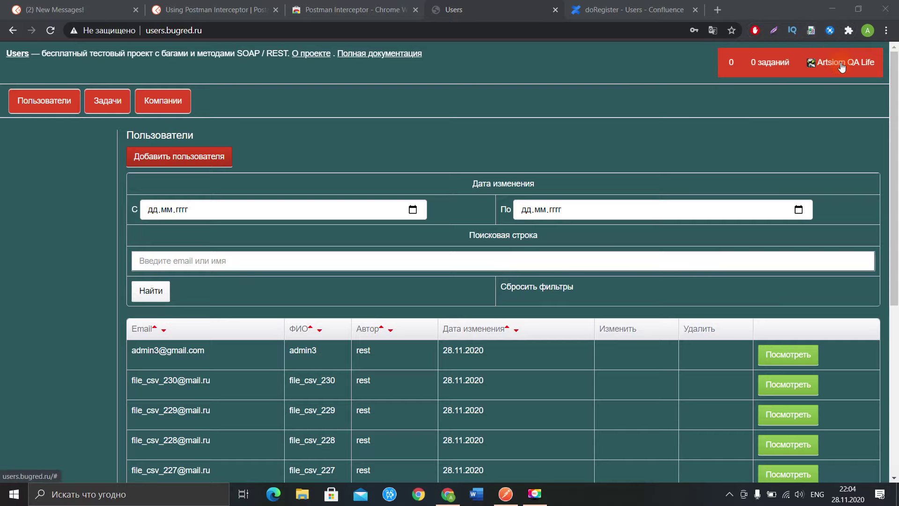
# Step: Log out of users.bugred.ru and clear all of Postman's request history
pyautogui.moveTo(838, 65)
pyautogui.click(814, 114)
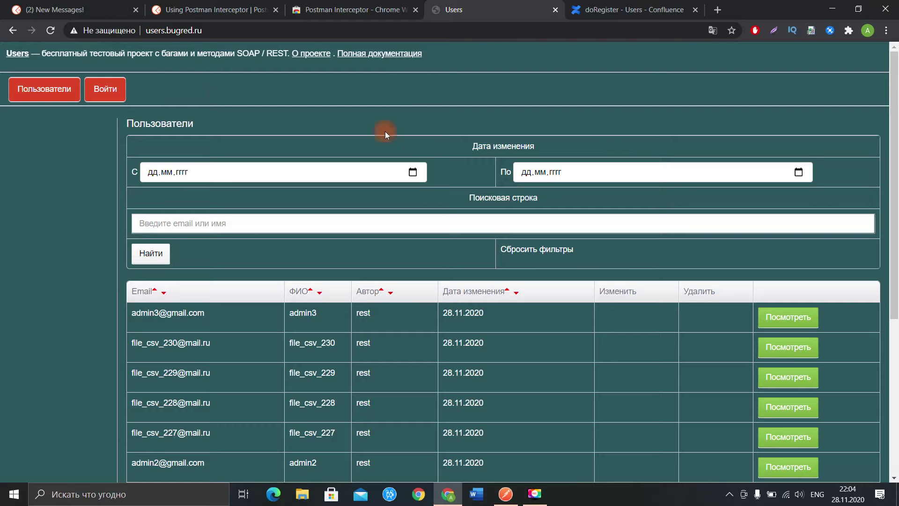
pyautogui.click(506, 494)
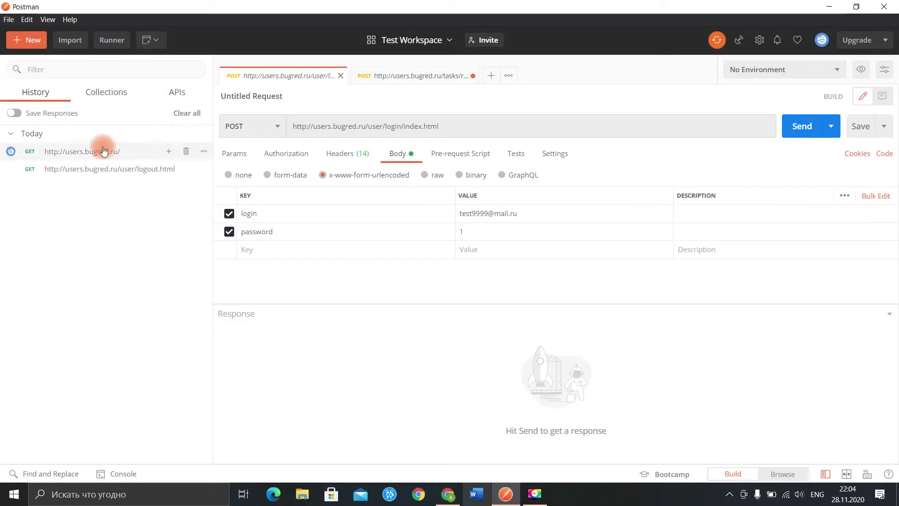
pyautogui.click(178, 115)
pyautogui.click(531, 256)
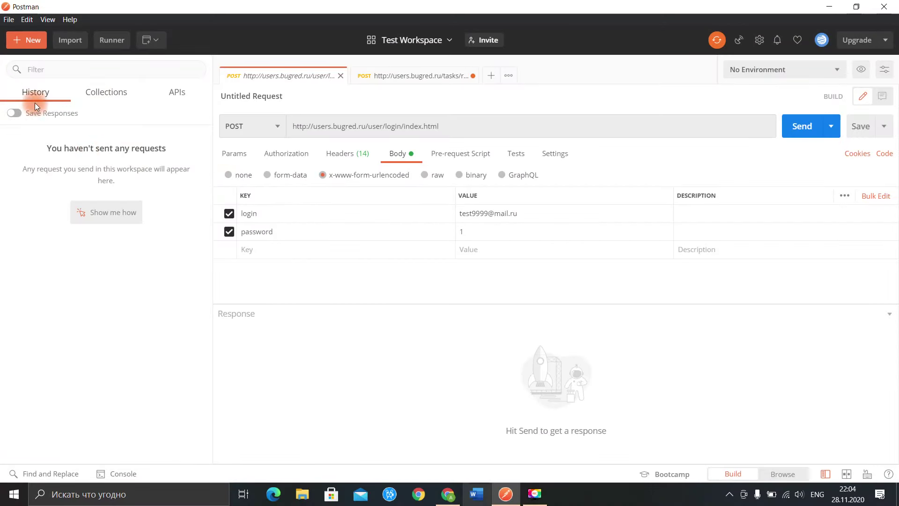
# Step: Log back into users.bugred.ru with the saved test e-mail and its password
pyautogui.click(829, 7)
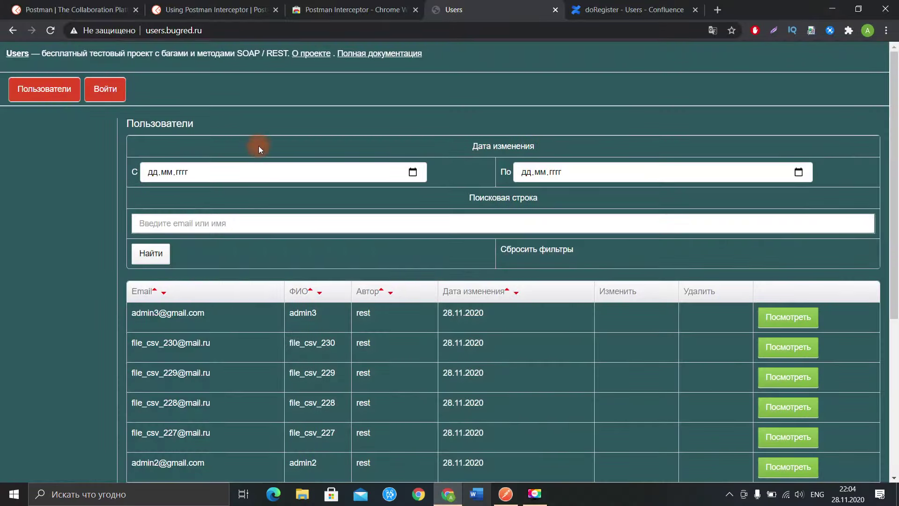
pyautogui.click(110, 90)
pyautogui.click(269, 192)
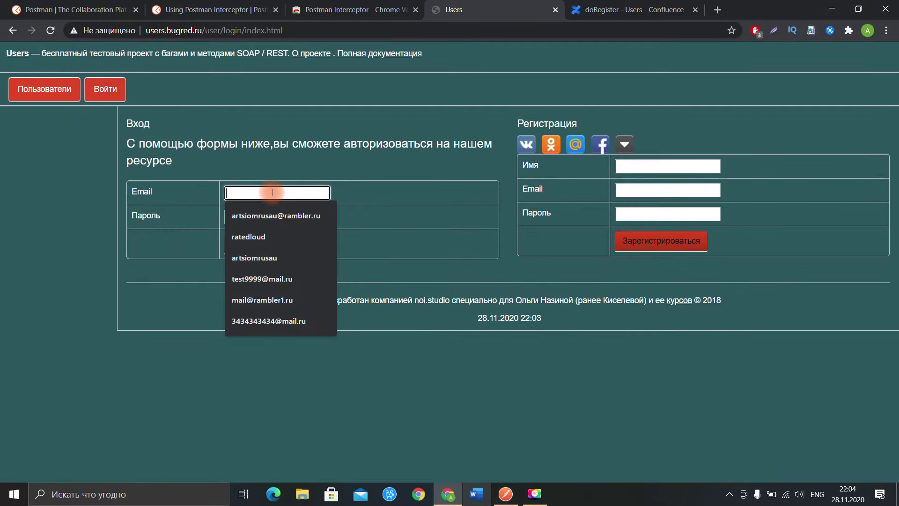
pyautogui.write('test')
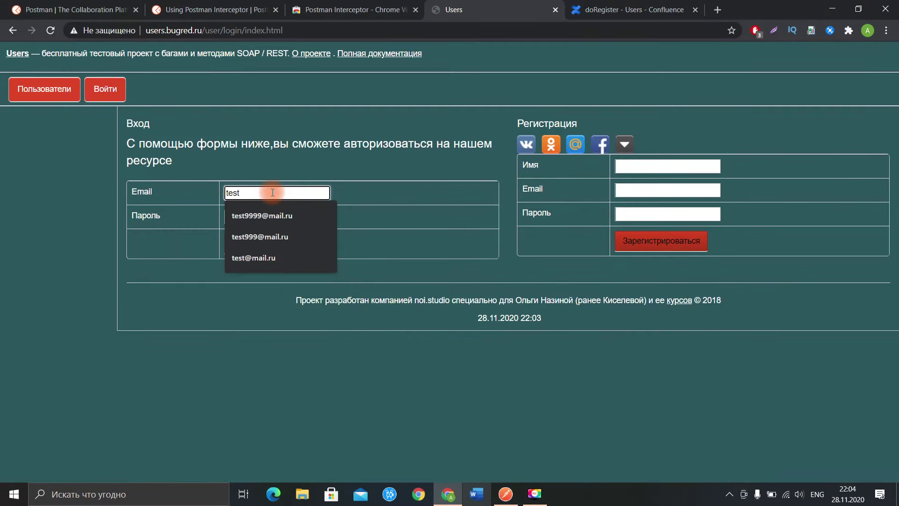
pyautogui.click(277, 214)
pyautogui.click(270, 215)
pyautogui.write('1')
pyautogui.click(291, 244)
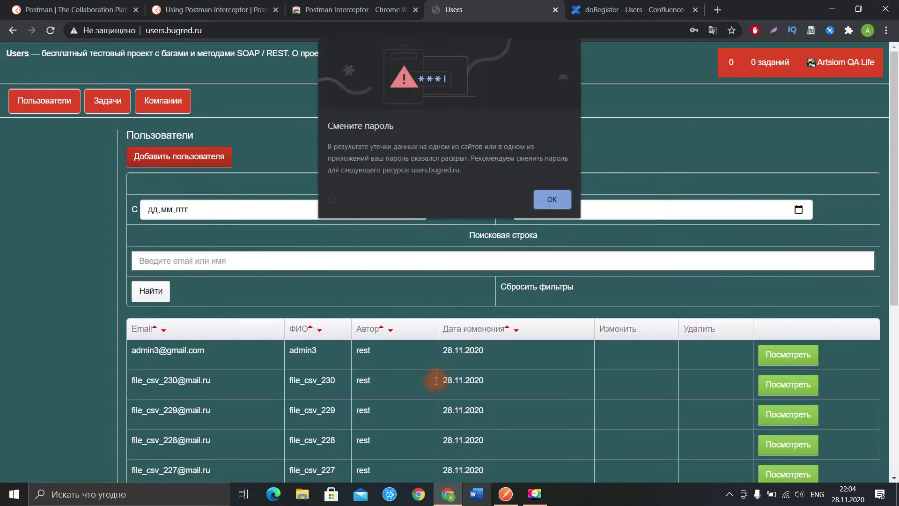
# Step: Dismiss the password warning and open the captured POST login request in Postman
pyautogui.click(552, 202)
pyautogui.click(501, 493)
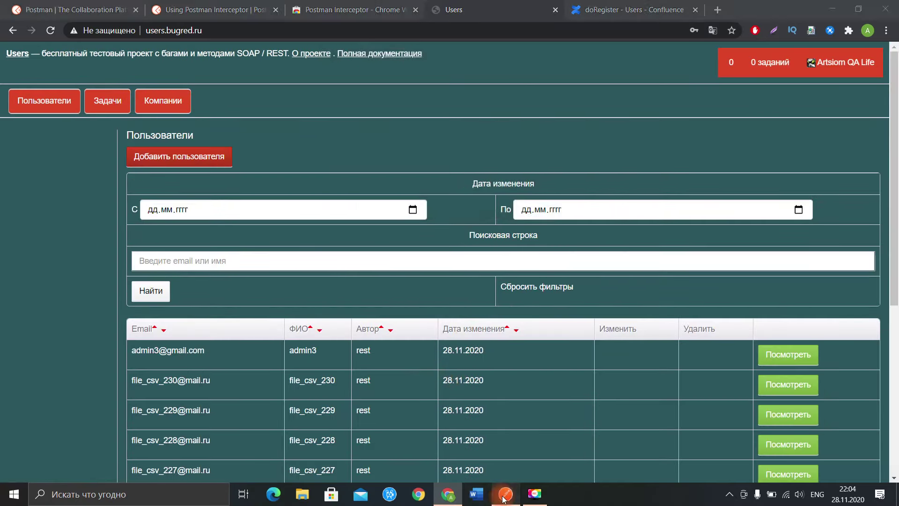
pyautogui.click(135, 225)
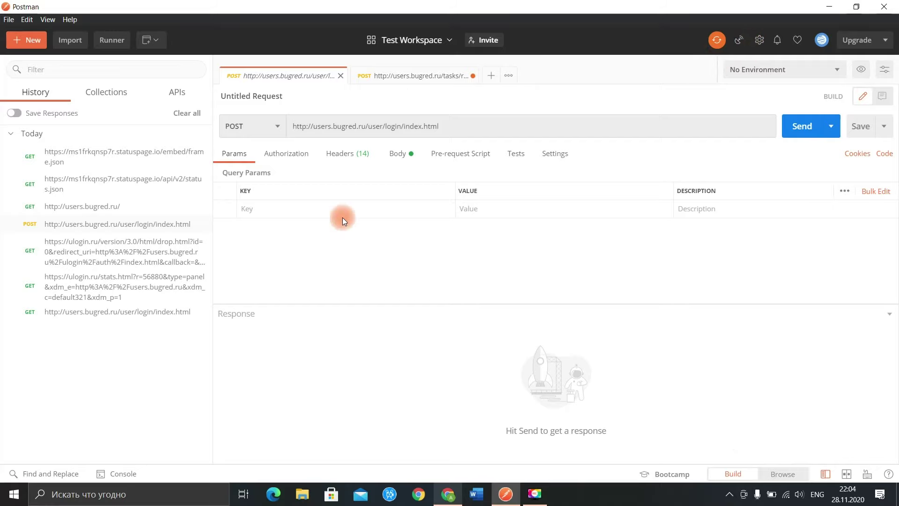
# Step: View the login request's form body with login and password fields, then return to Chrome
pyautogui.click(397, 156)
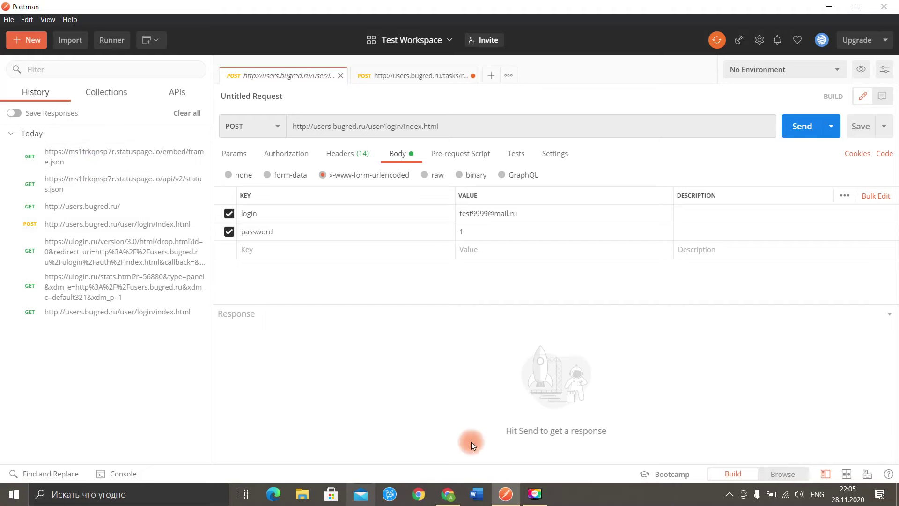
pyautogui.click(448, 494)
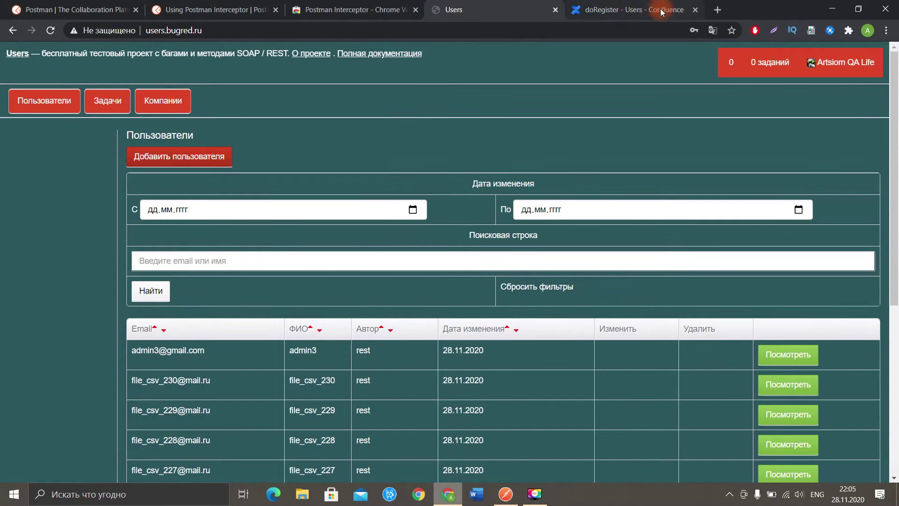
# Step: Open yandex.by in a new tab and go to its sign-in page
pyautogui.click(717, 10)
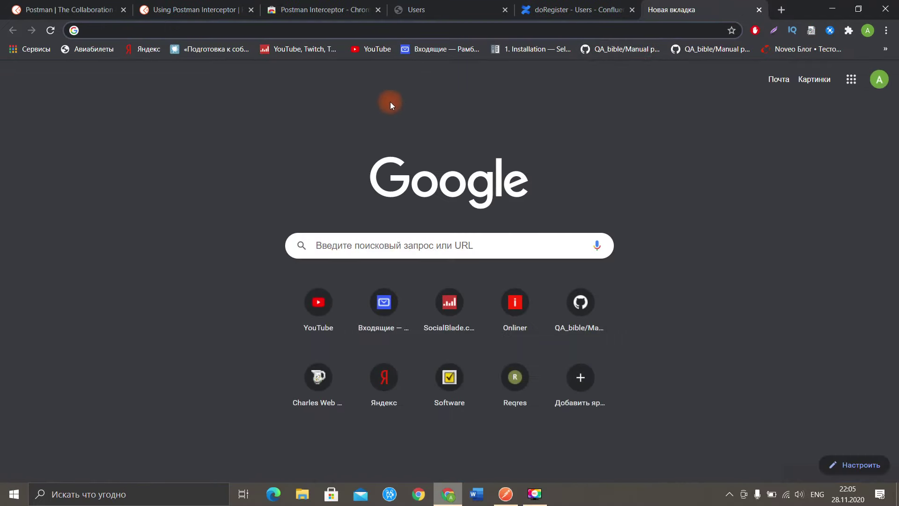
pyautogui.click(367, 31)
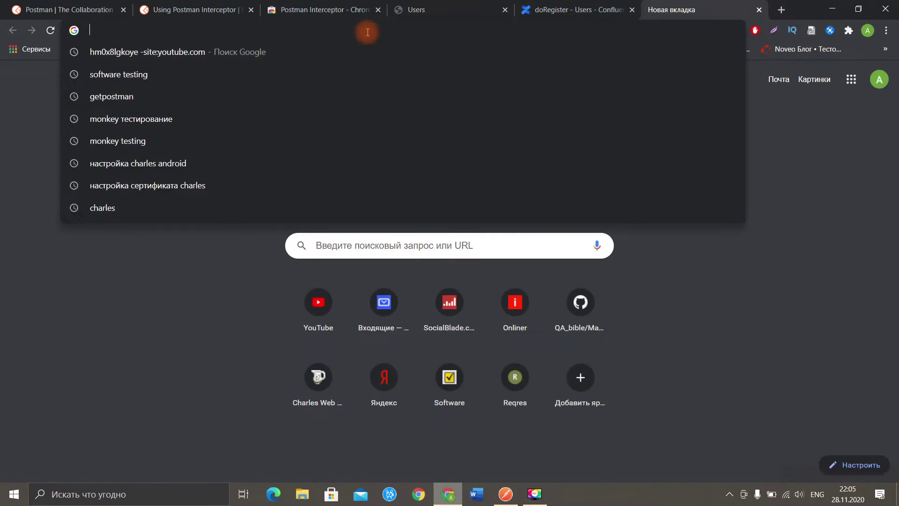
pyautogui.write('yandex.by')
pyautogui.press('Return')
pyautogui.click(679, 133)
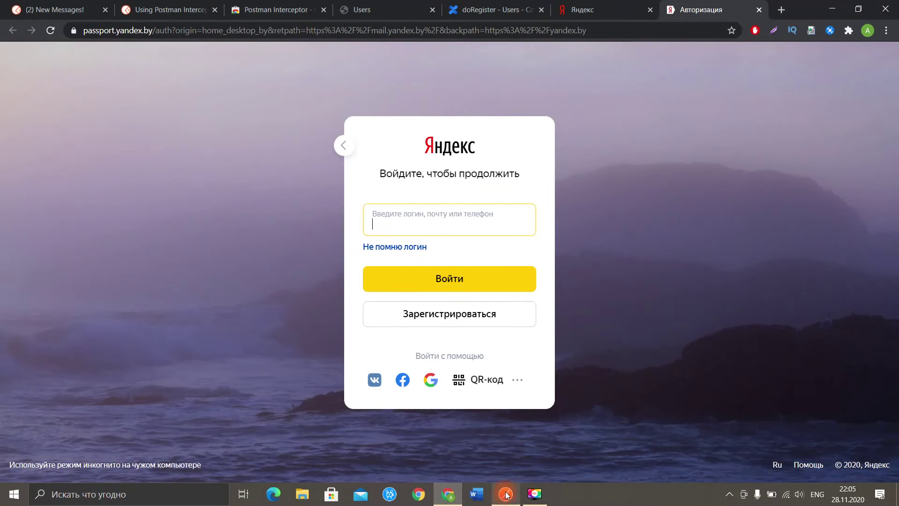
# Step: Clear all entries from Postman's request history
pyautogui.click(506, 494)
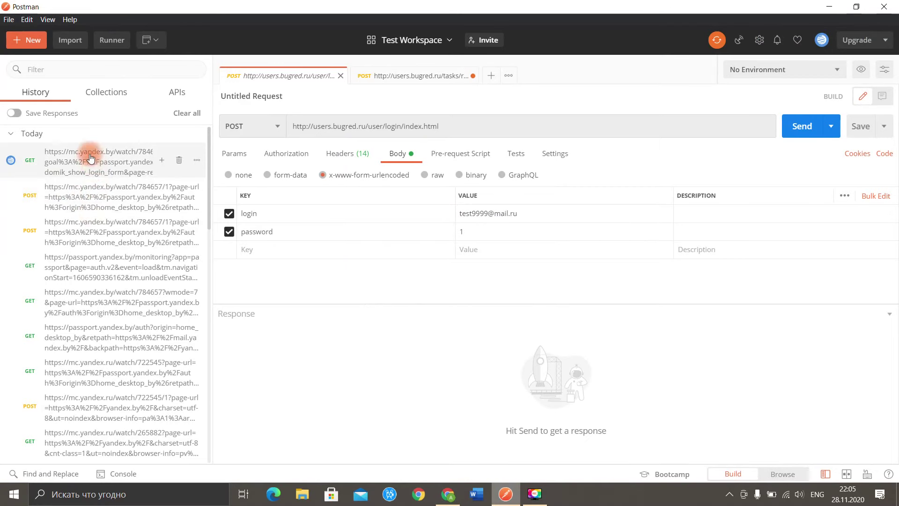
pyautogui.click(184, 116)
pyautogui.click(548, 255)
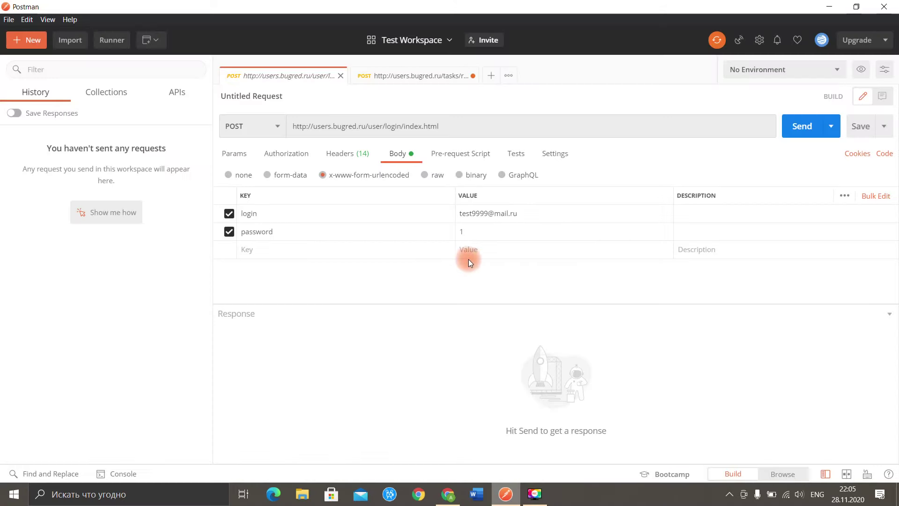
pyautogui.click(883, 7)
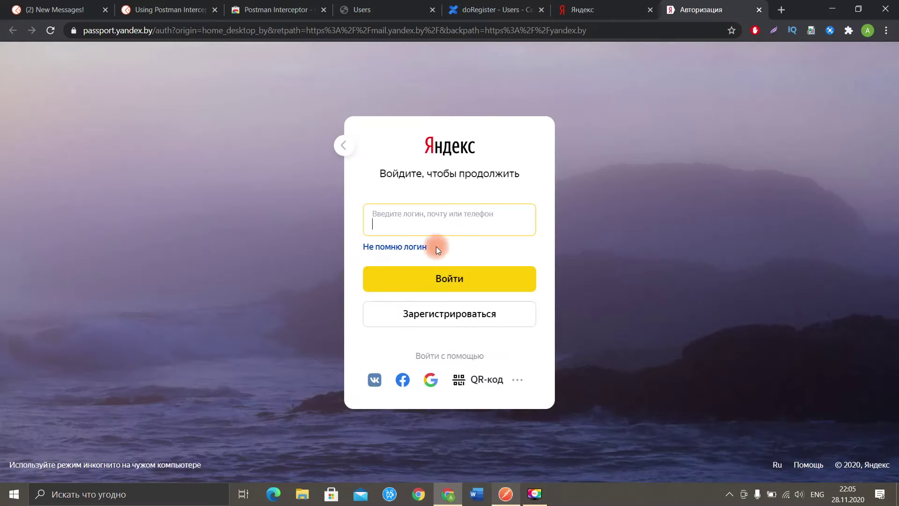
# Step: Enter a test e-mail address as the Yandex login and submit it
pyautogui.click(426, 224)
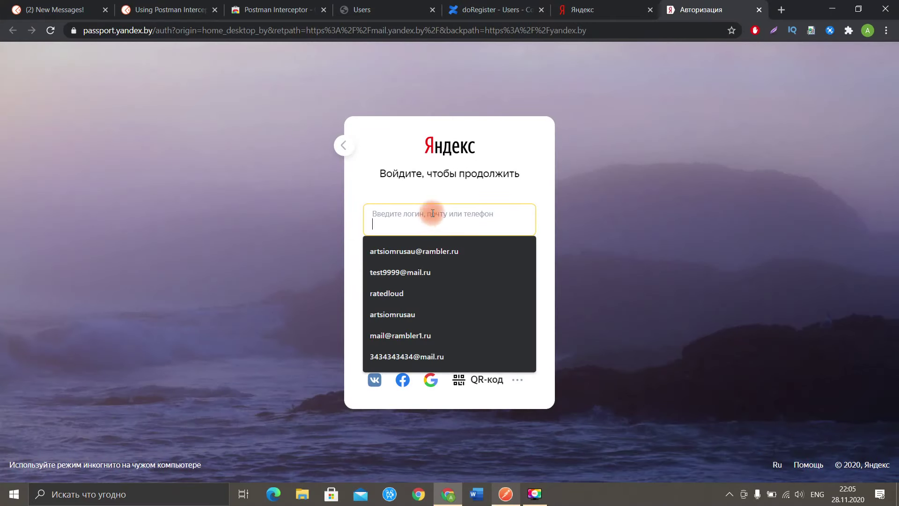
pyautogui.write('123')
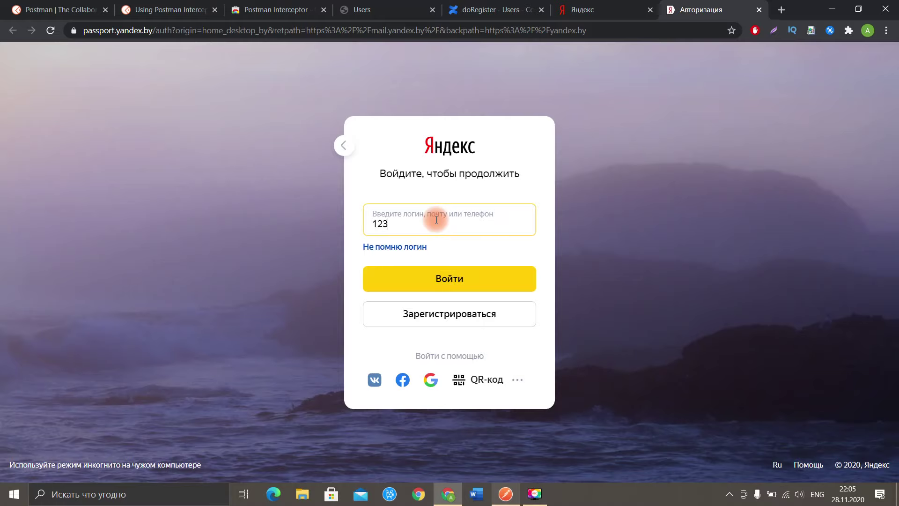
pyautogui.moveTo(437, 220); pyautogui.dragTo(361, 225)
pyautogui.click(426, 225)
pyautogui.write('@mail.ru')
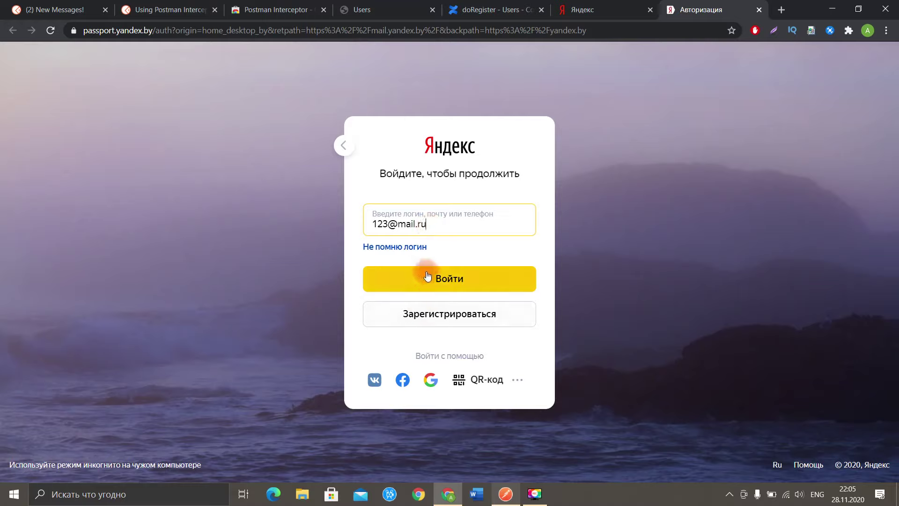
pyautogui.click(427, 278)
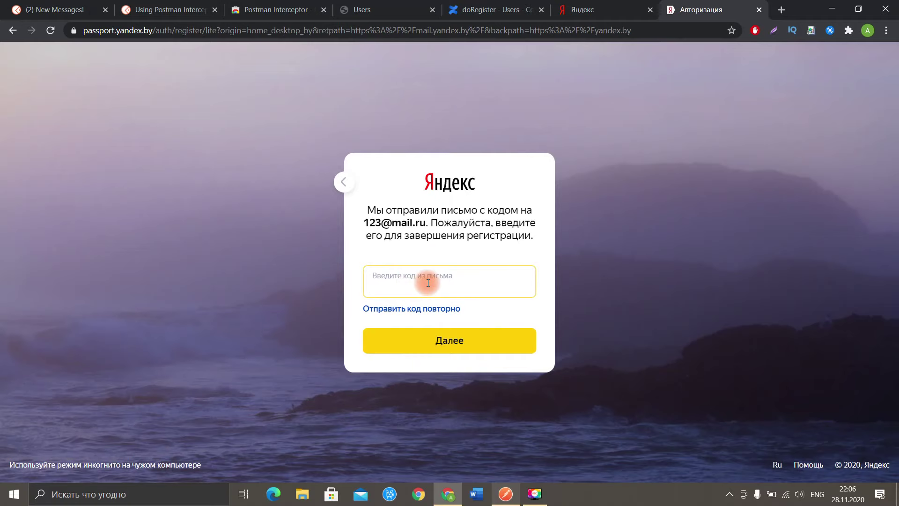
# Step: Bring up the captured POST registration-lite.submit request in Postman's History
pyautogui.click(505, 494)
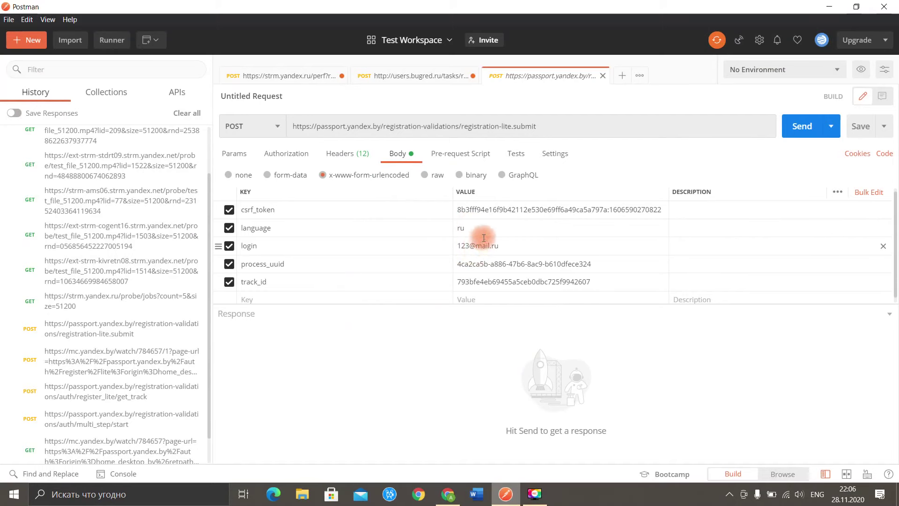
pyautogui.scroll(2, 117, 281)
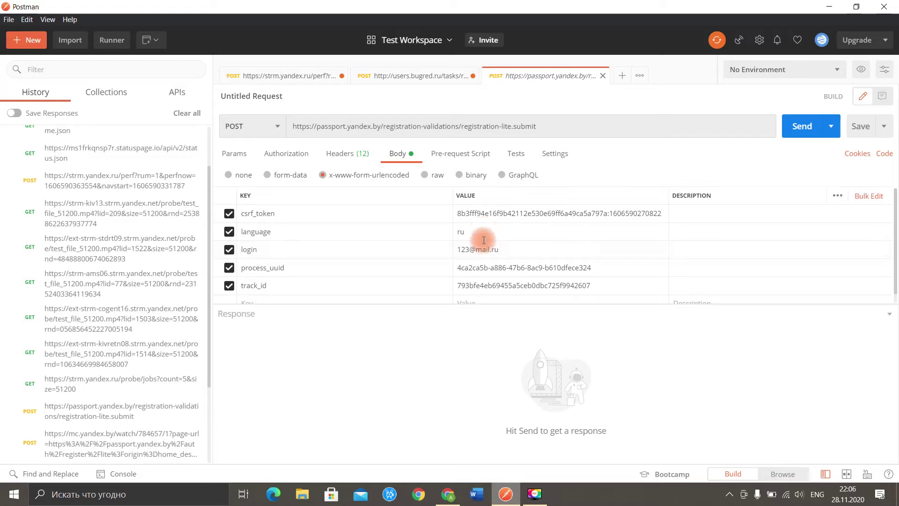